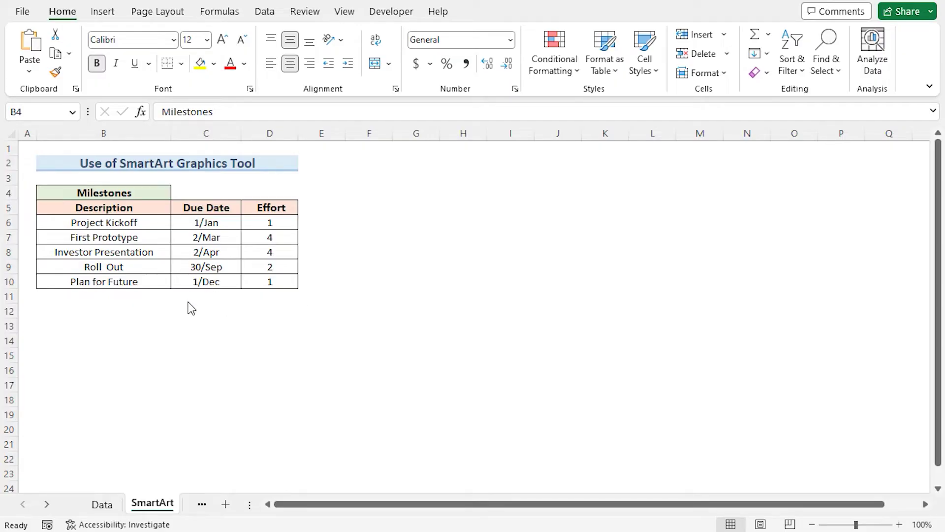
- Insert a Process > Basic Timeline SmartArt graphic beside the Milestones table
left_click(108, 14)
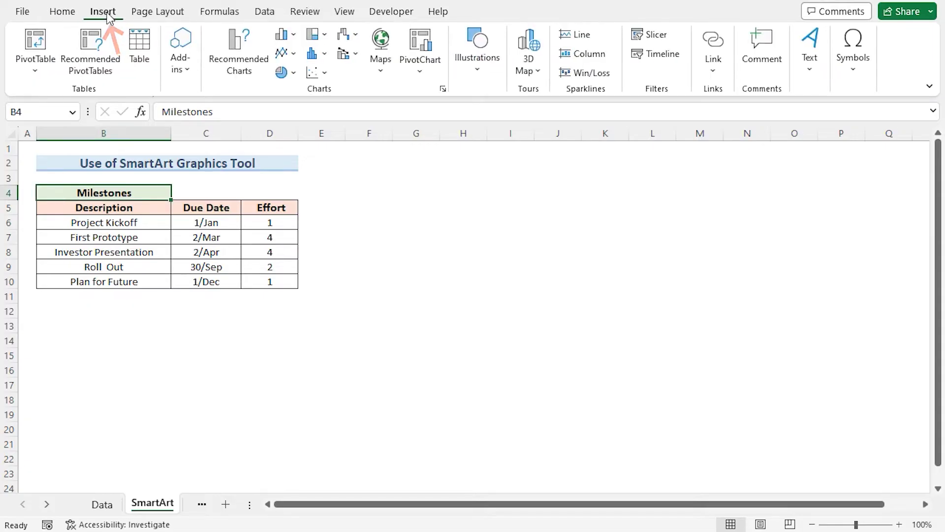
left_click(479, 68)
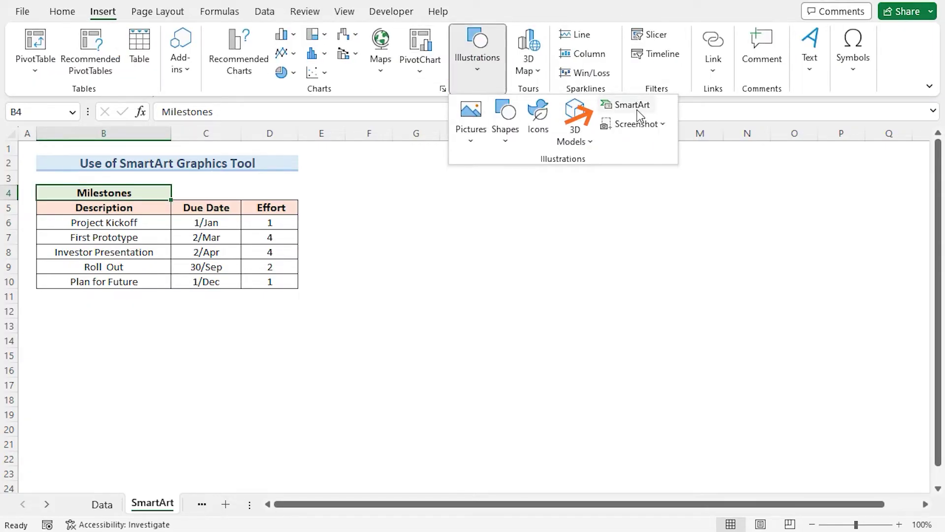
left_click(633, 106)
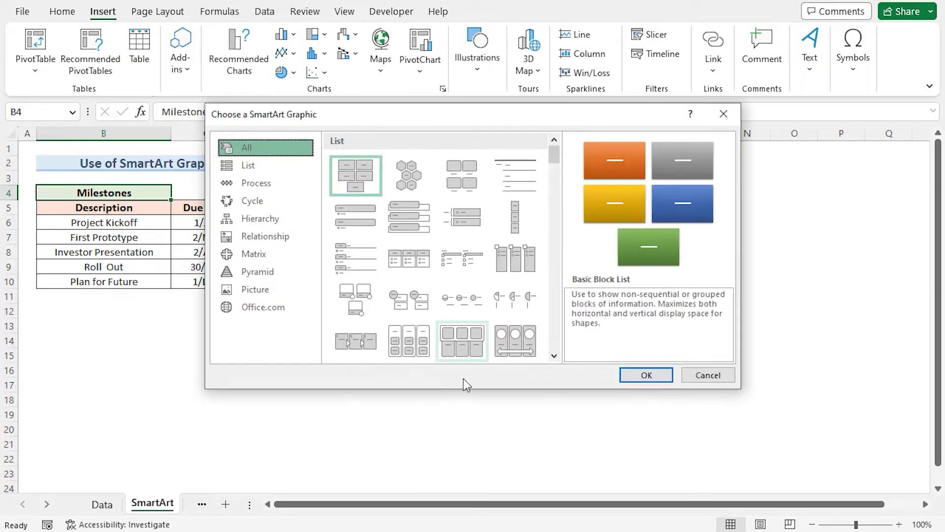
left_click_drag(463, 158, 481, 164)
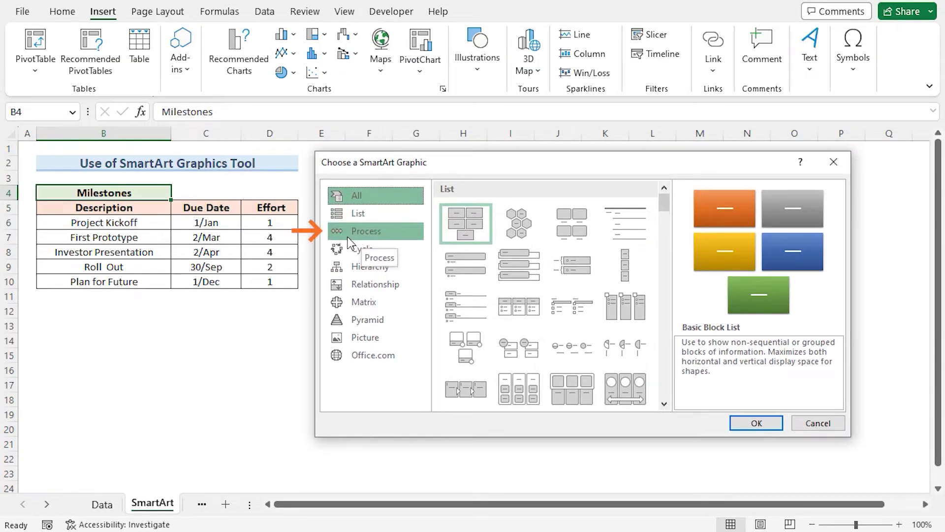
left_click(362, 232)
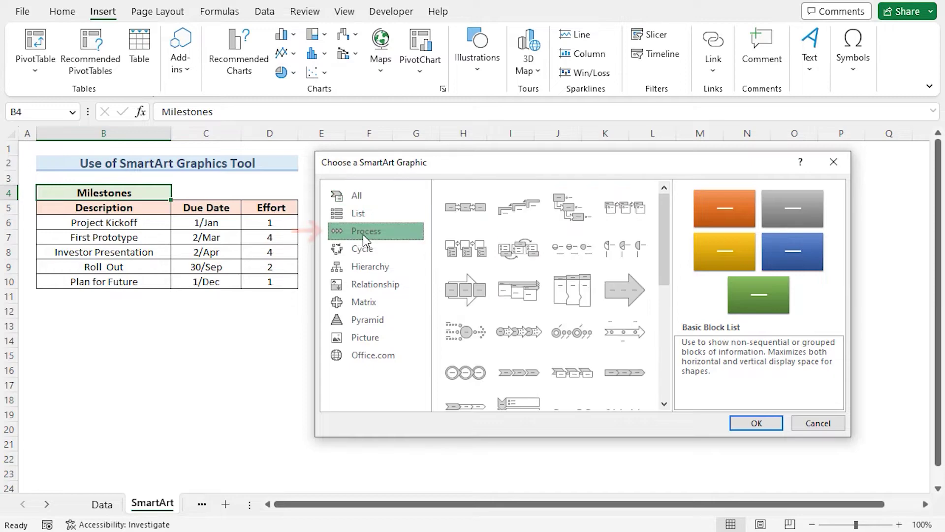
left_click(626, 345)
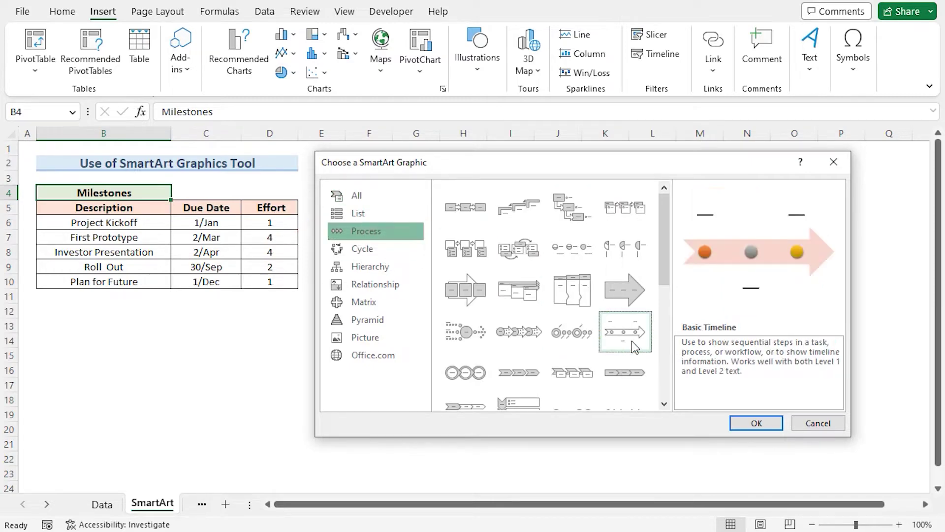
left_click(748, 425)
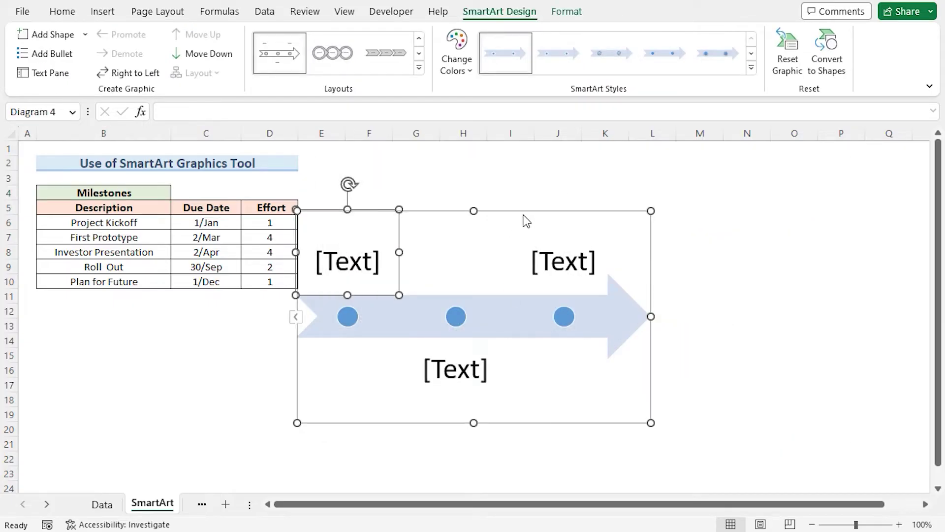
- Move the timeline right of the table and label its first points 'Project Kickoff' and 'First Prototype'
left_click_drag(523, 212, 564, 193)
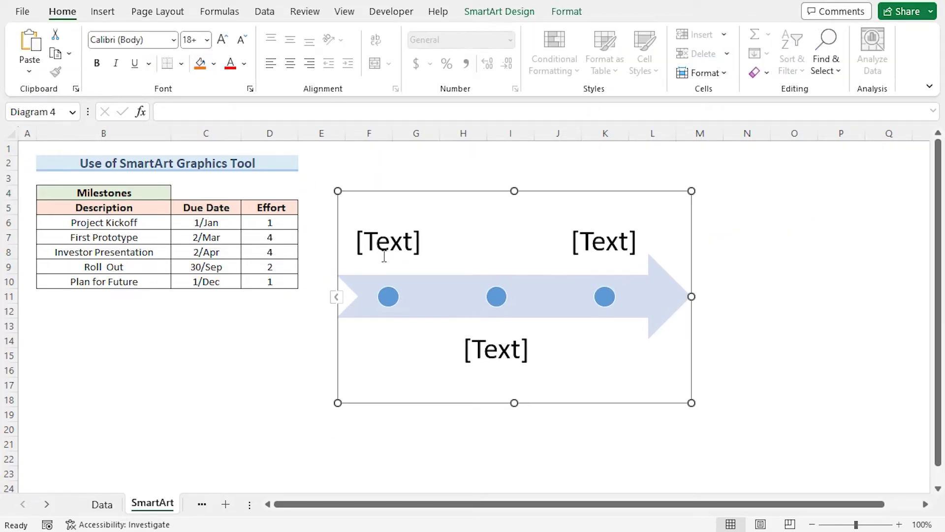
left_click(337, 298)
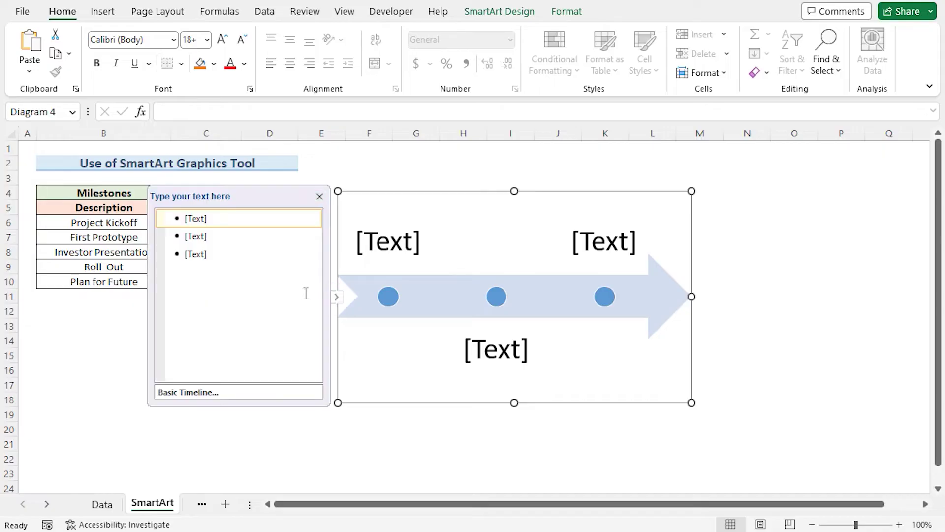
left_click_drag(244, 197, 746, 229)
type("P")
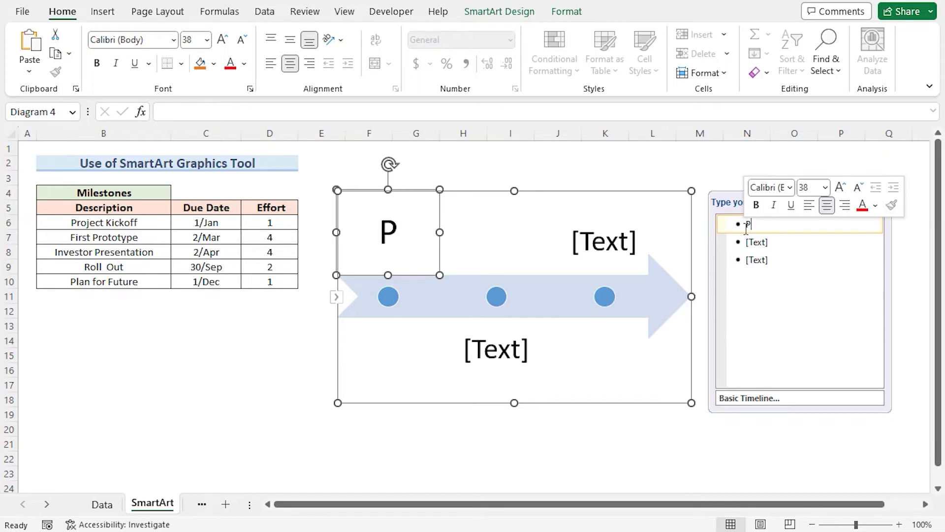
type("roject ")
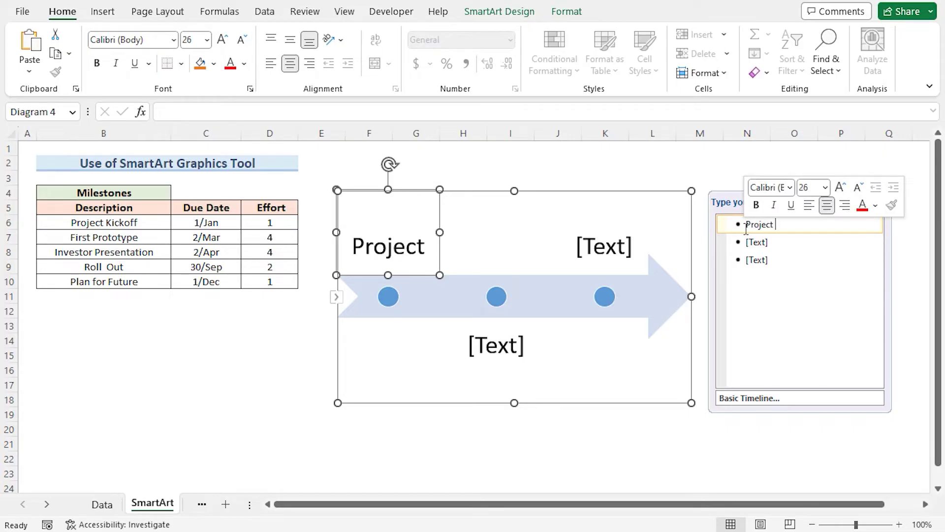
type("Kickoff")
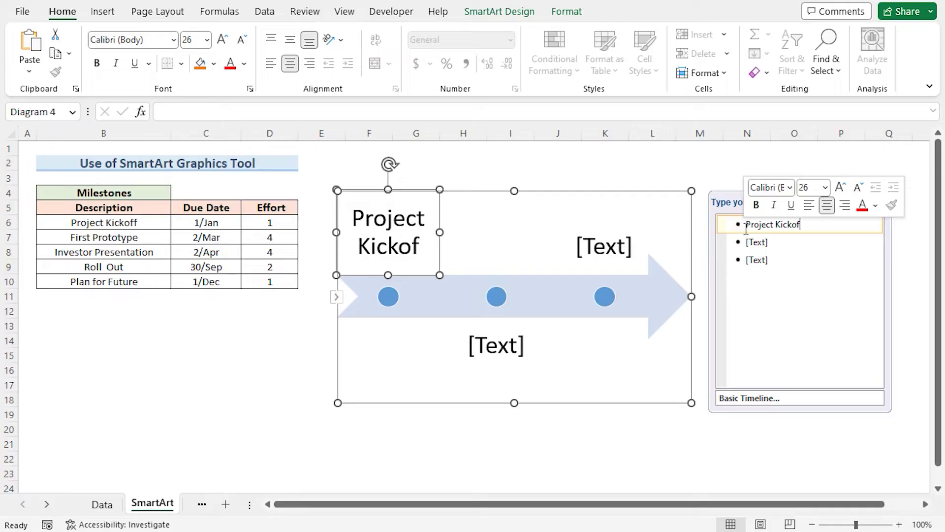
left_click(775, 241)
type("F")
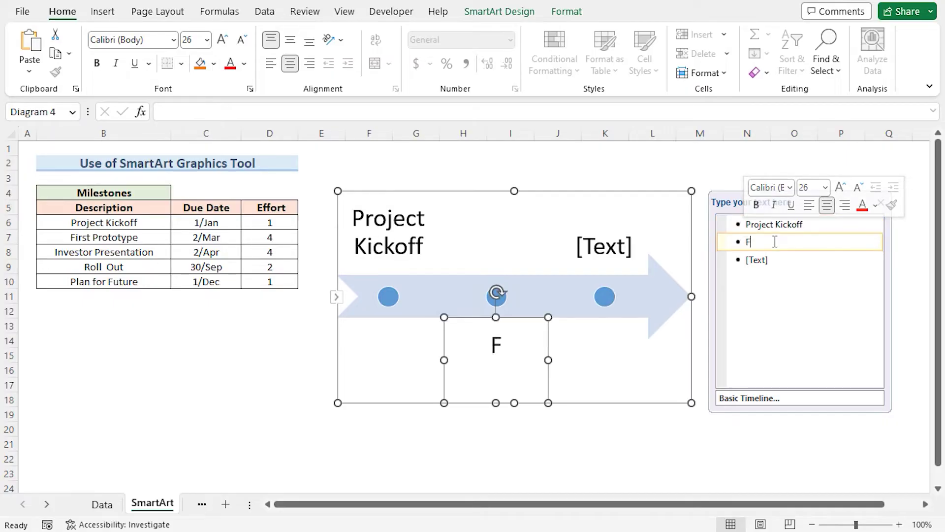
type("irst Pr")
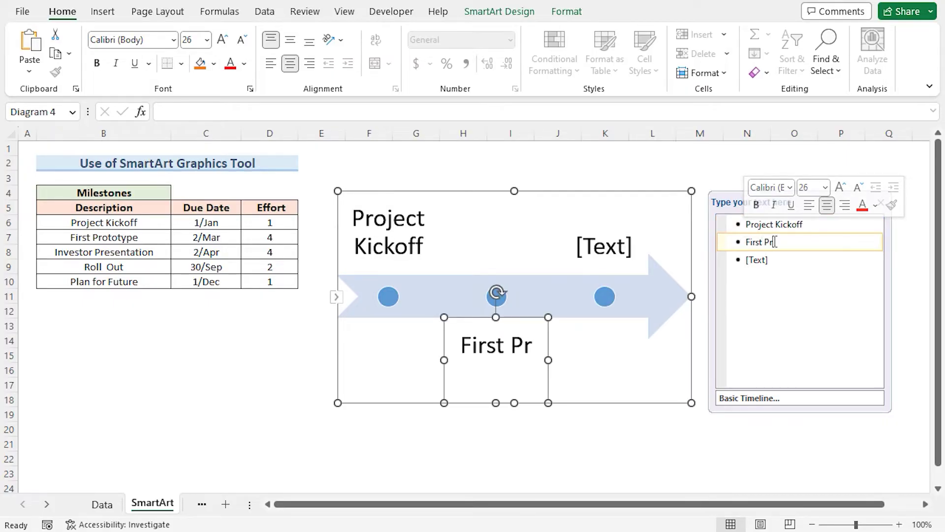
type("ototype")
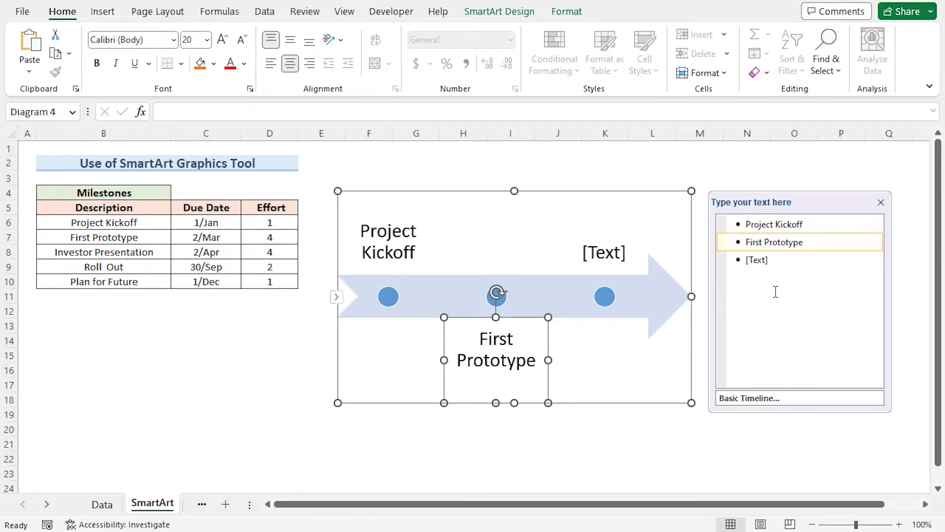
- Add the labels 'Investor Presentation', 'Roll Out' and 'Plan for Future' as further timeline points
left_click(775, 262)
type("Investor Pre")
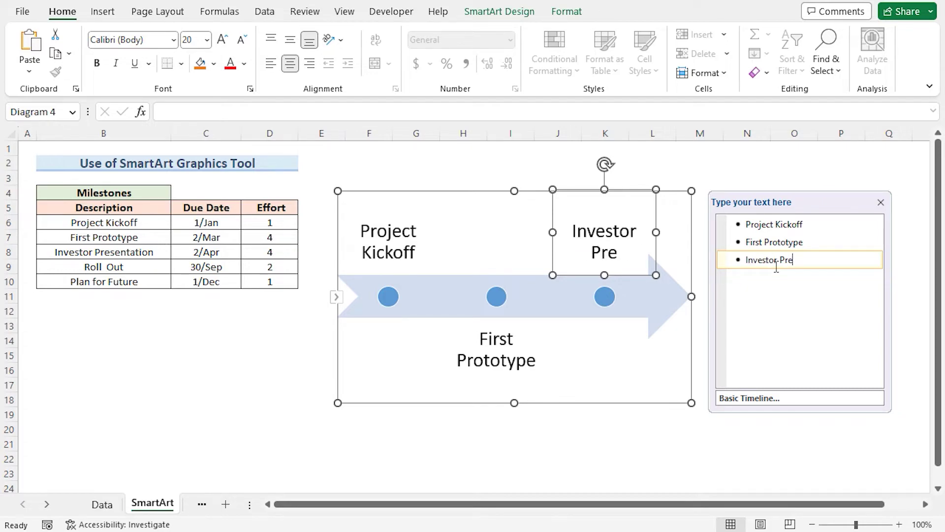
type("sentation")
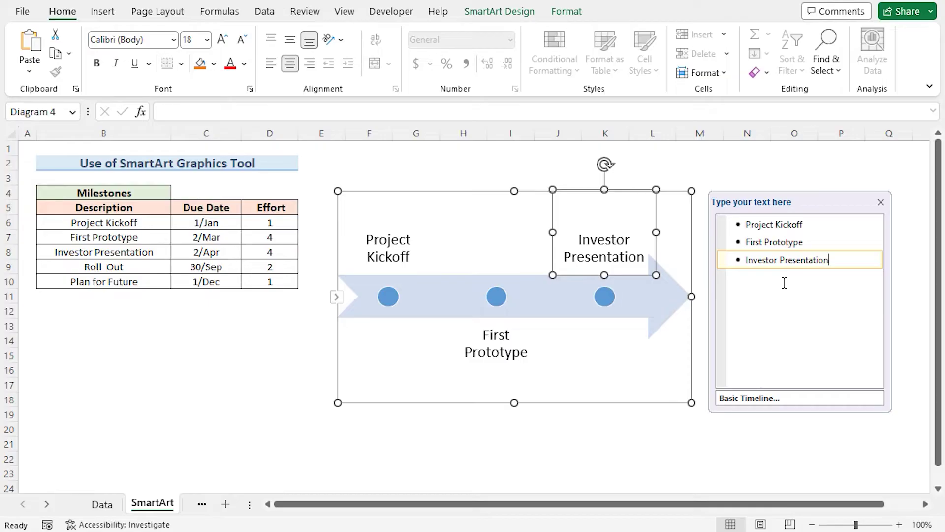
key("Return")
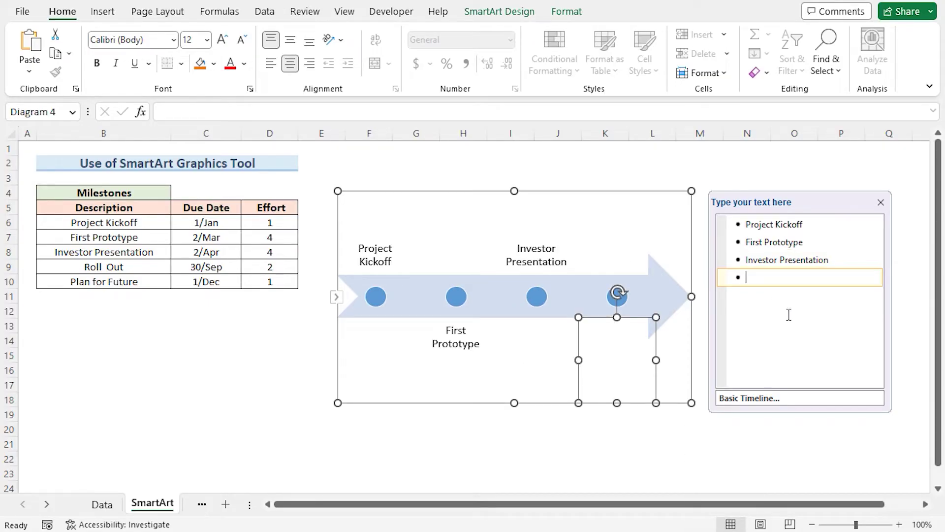
type("Roll Out")
key("Return")
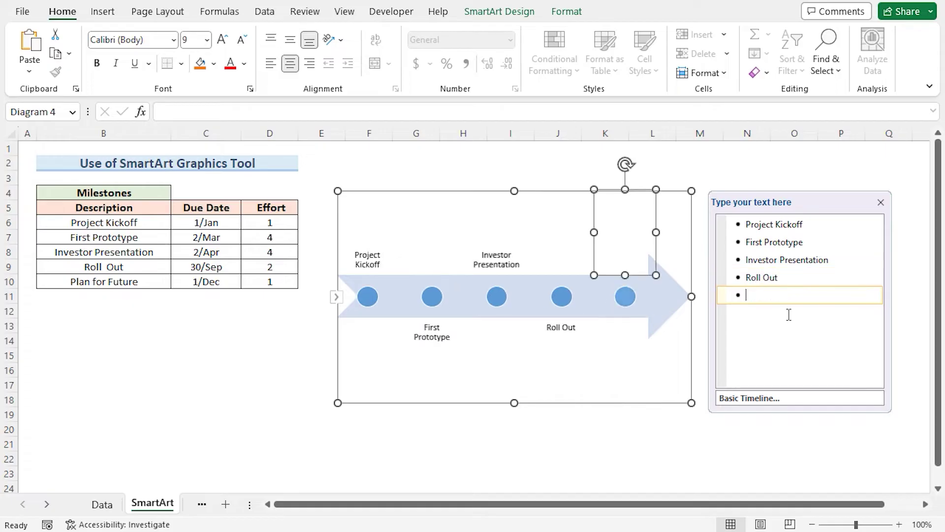
type("Plan for")
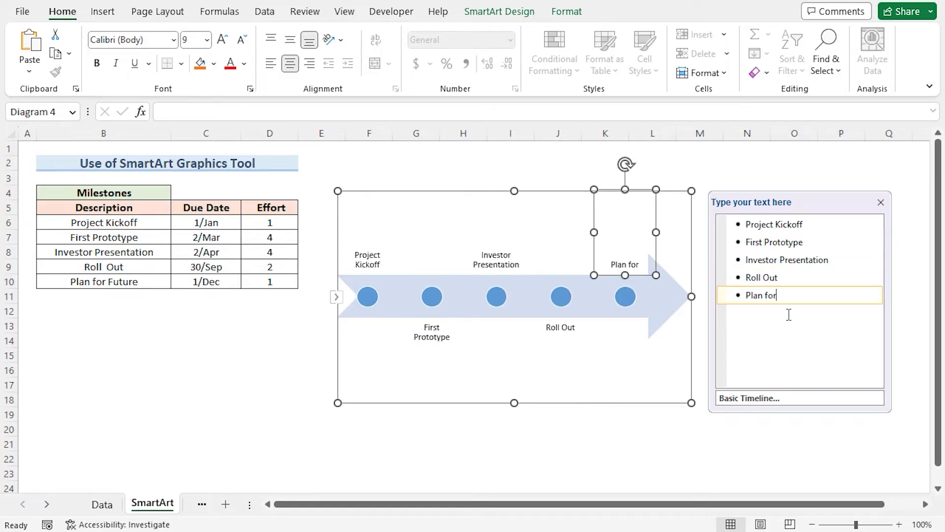
type(" Future")
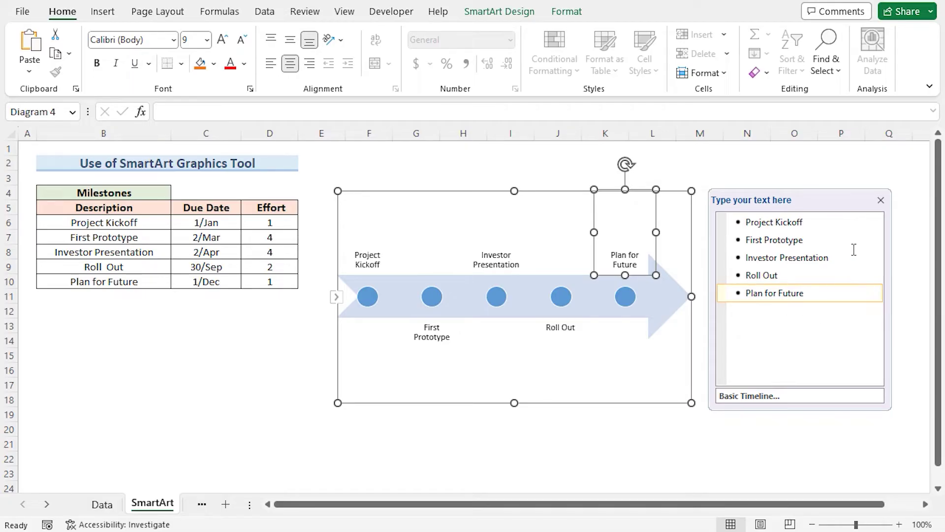
left_click(881, 200)
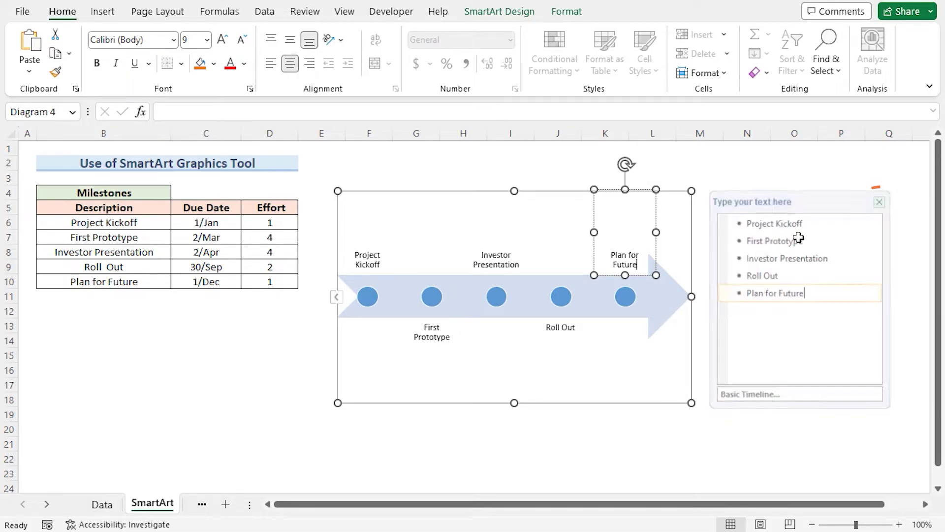
- Widen the SmartArt timeline graphic to the right and deselect it
left_click_drag(692, 297, 804, 296)
left_click(269, 400)
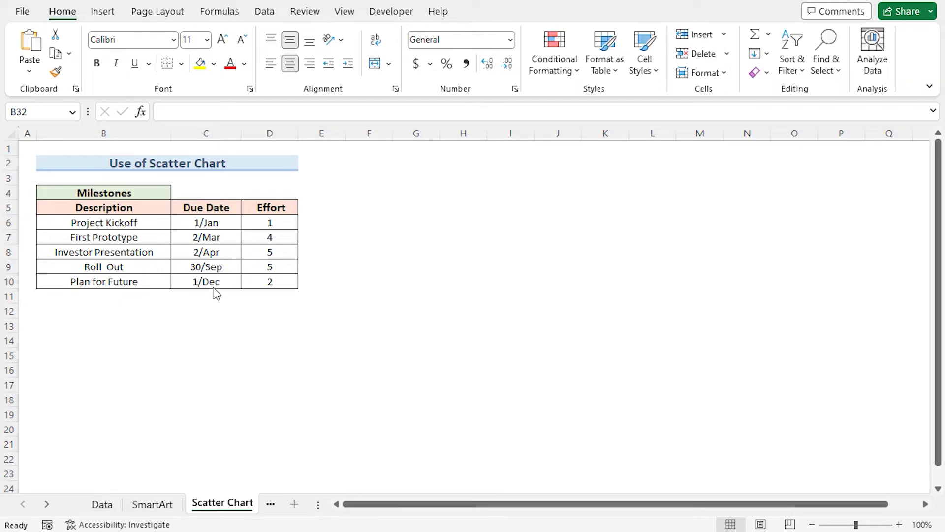
left_click(110, 15)
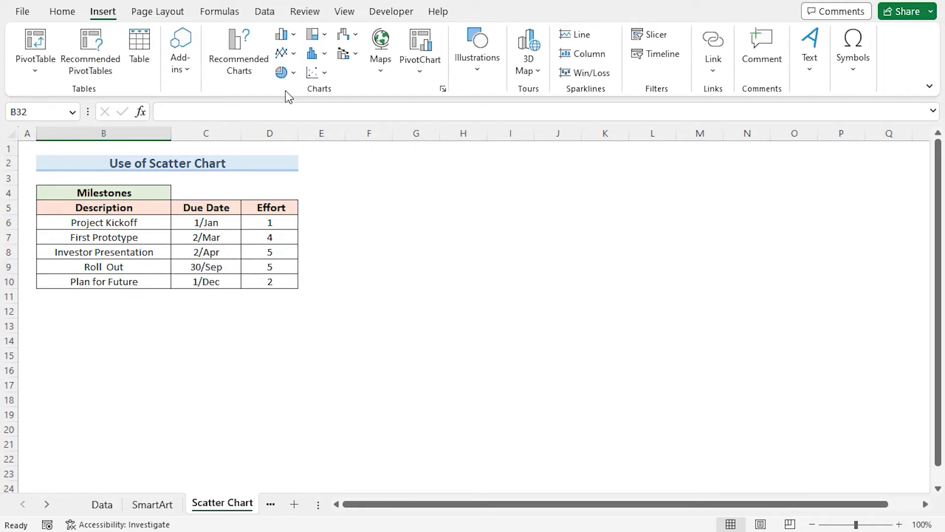
- Insert a plain scatter chart next to the Milestones table and open its Select Data dialog
left_click(324, 73)
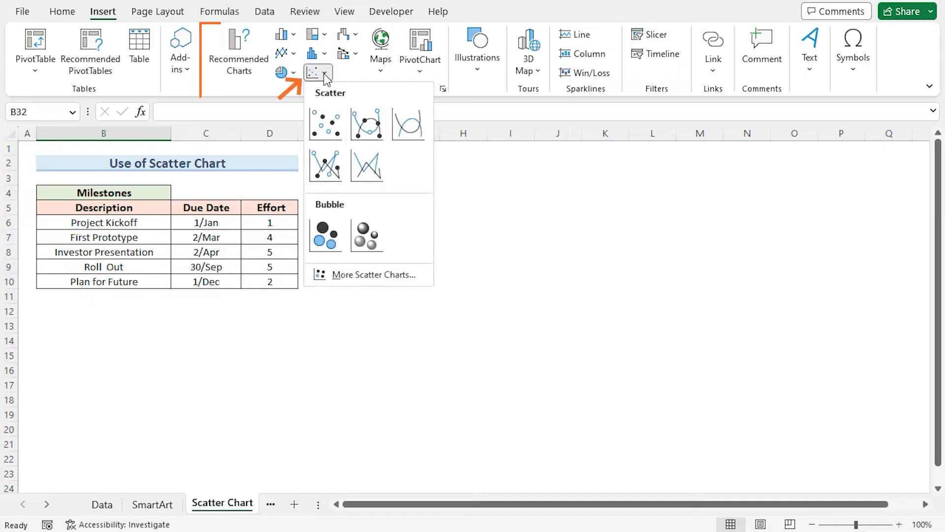
left_click(326, 130)
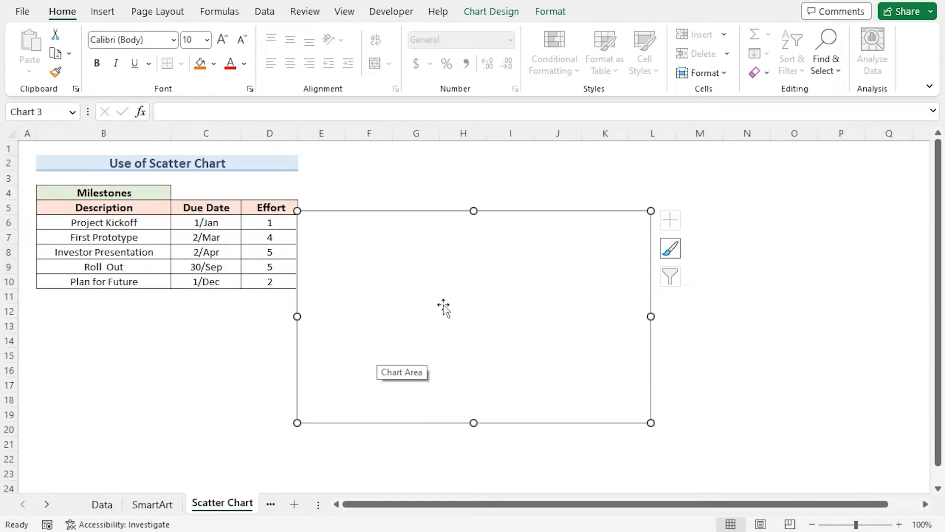
left_click(493, 14)
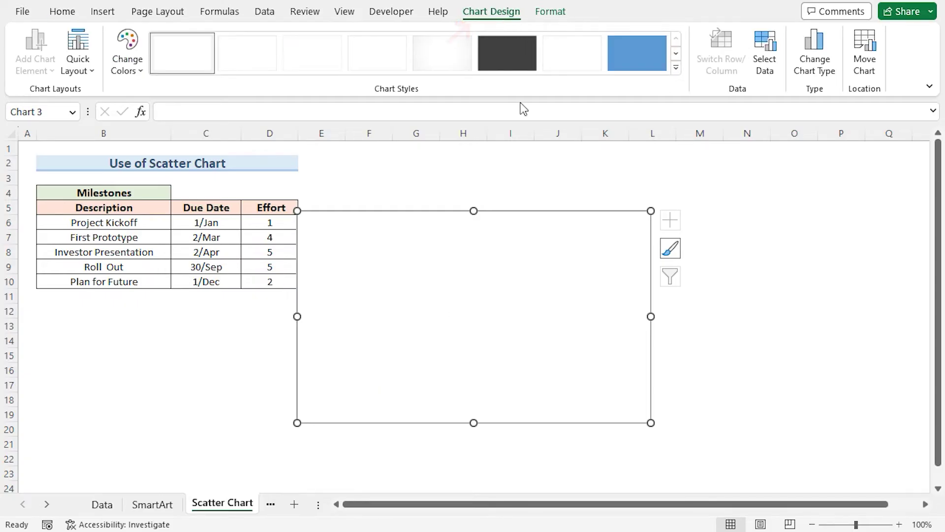
left_click(767, 70)
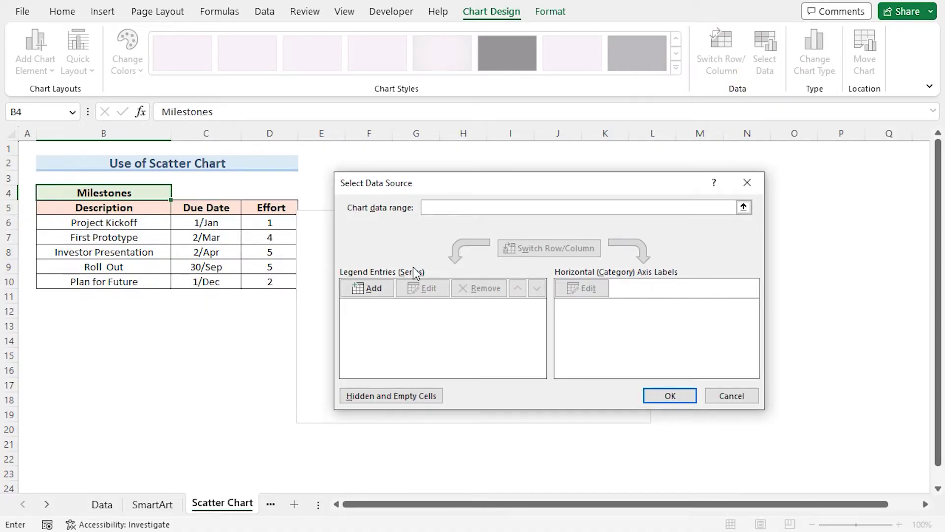
- Add a new series whose X values are the Due Date cells C6:C10
left_click(370, 289)
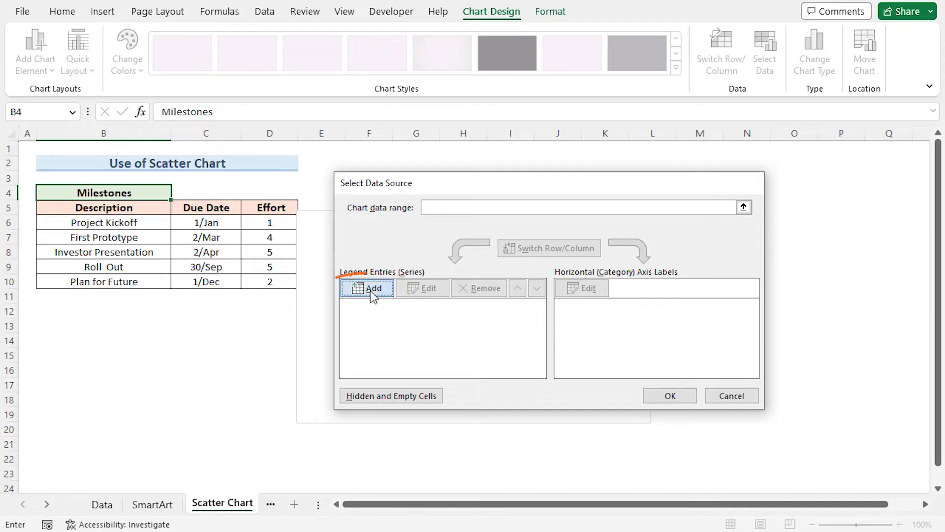
left_click_drag(529, 232, 721, 225)
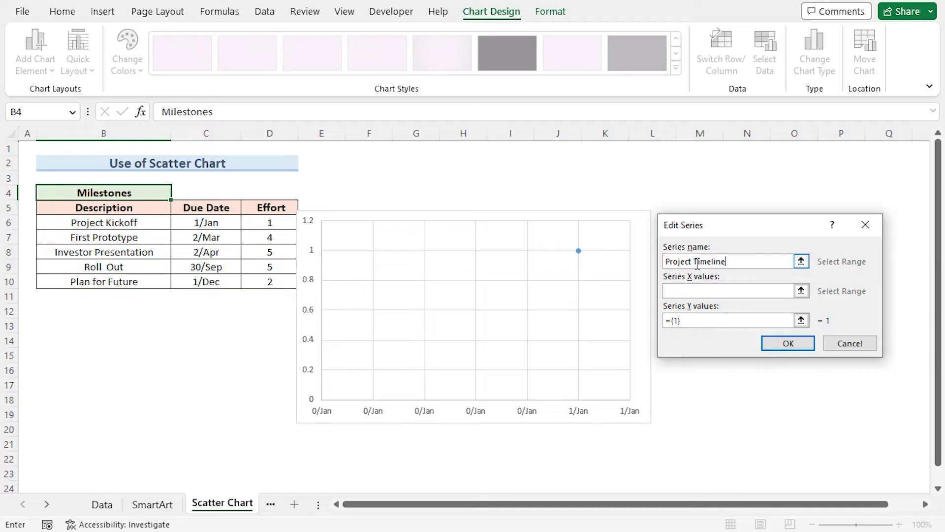
left_click(666, 291)
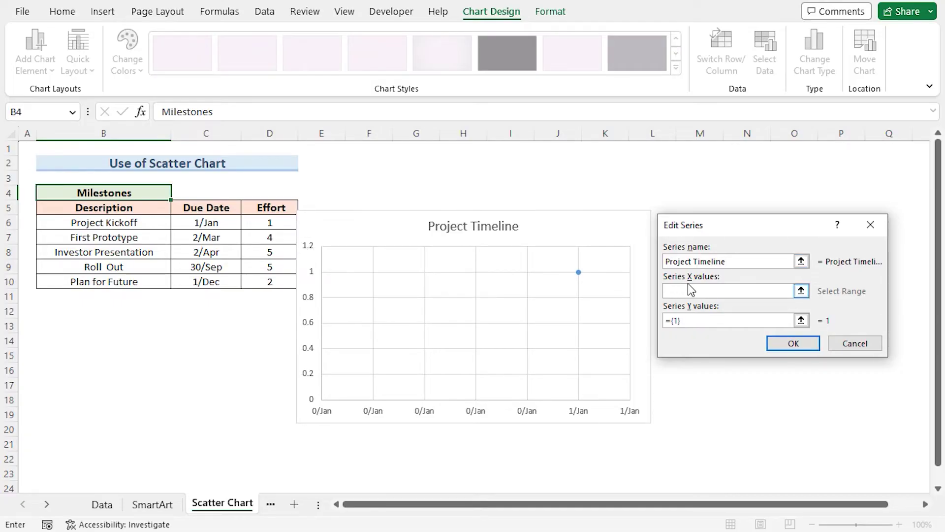
left_click(802, 291)
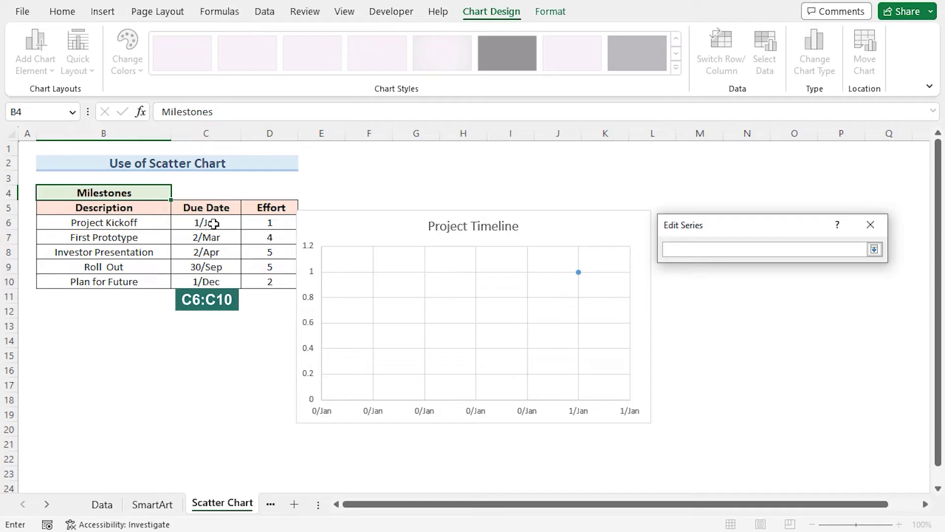
left_click_drag(207, 224, 206, 281)
left_click(874, 249)
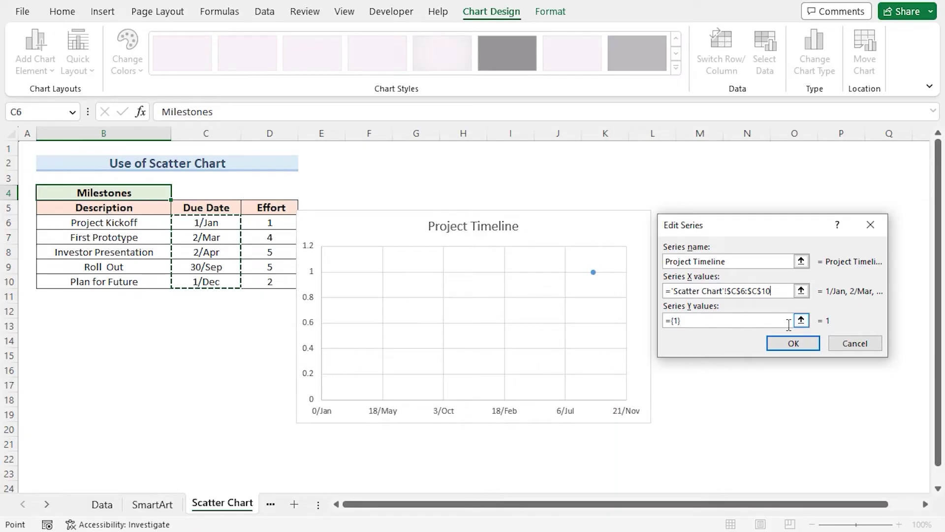
- Set the series Y values to the Effort cells D6:D10 and confirm both dialogs
left_click(692, 321)
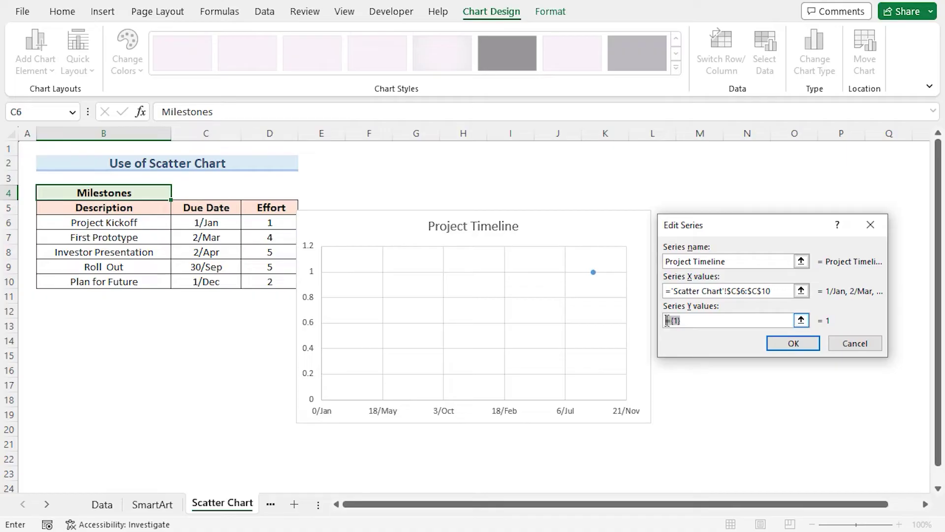
key("BackSpace")
left_click(801, 320)
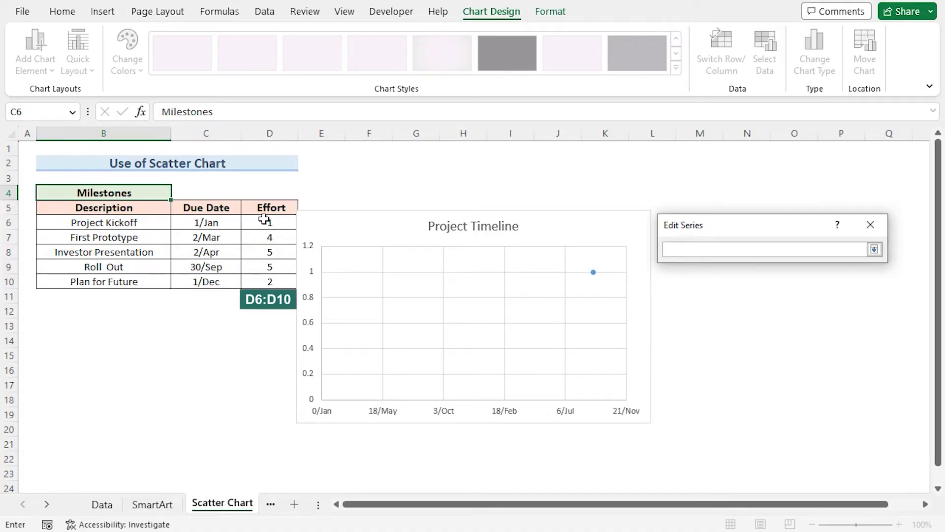
left_click_drag(274, 222, 269, 280)
left_click(874, 249)
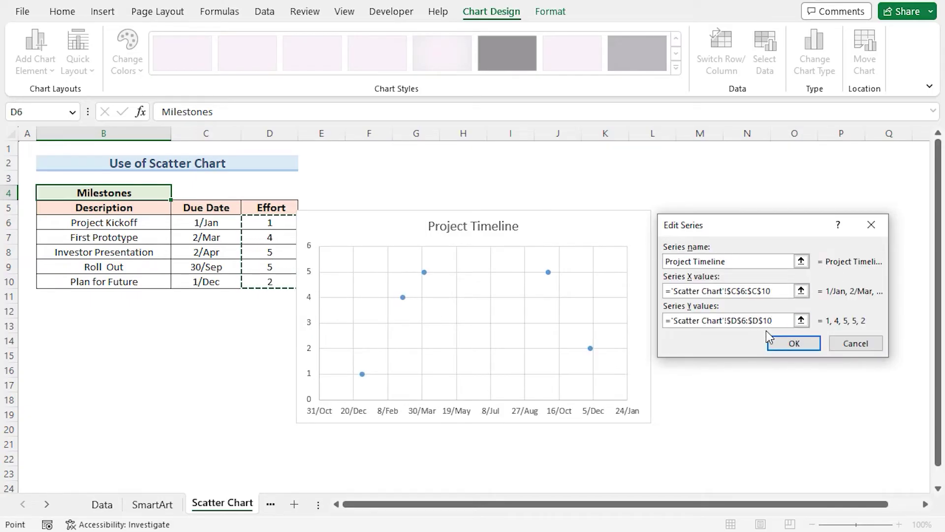
left_click(791, 343)
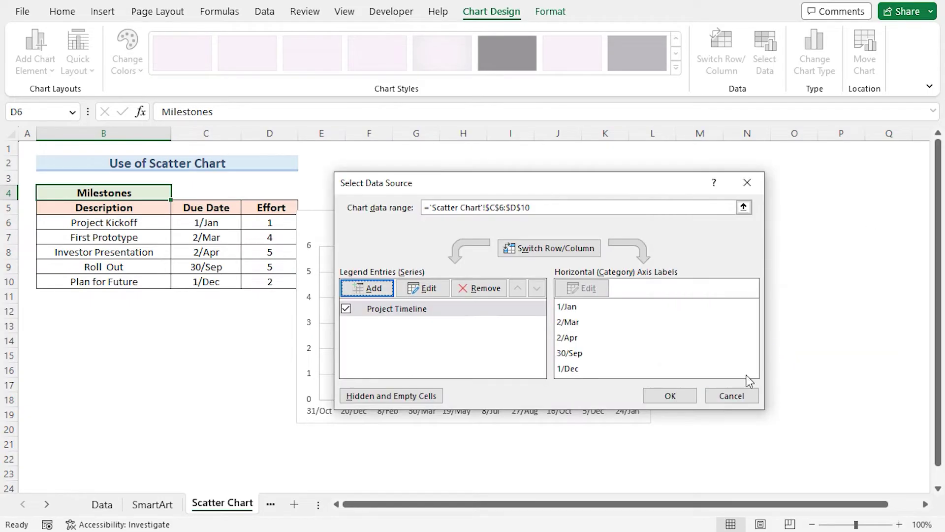
left_click(671, 397)
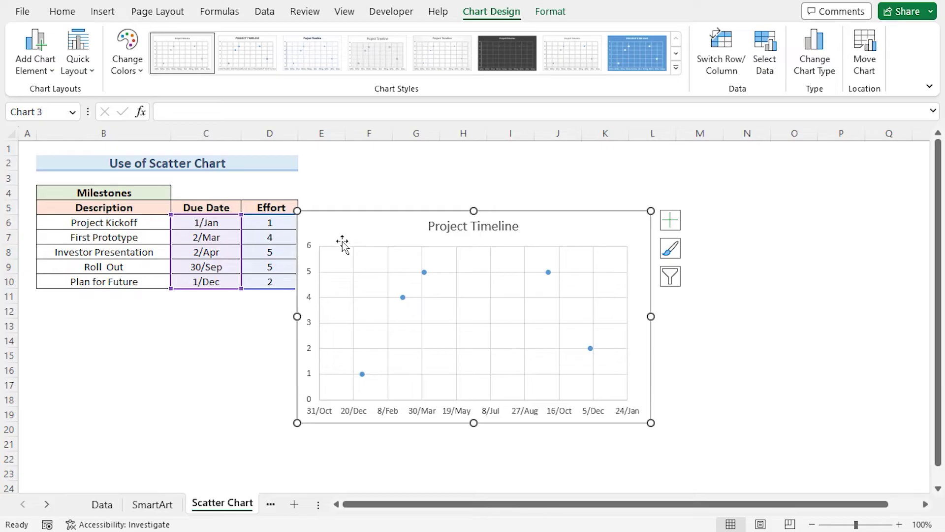
- Turn on Error Bars for the scatter chart and open the Format Error Bars pane
left_click(673, 224)
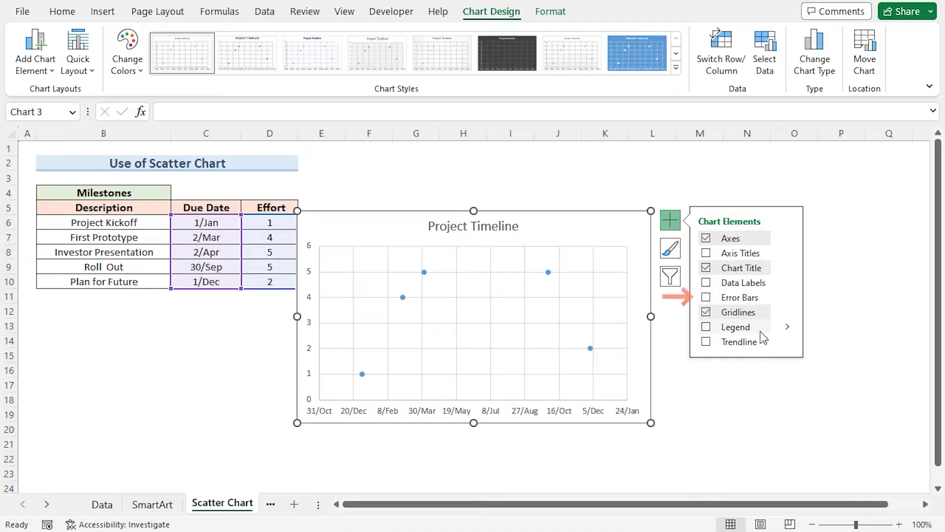
left_click(708, 299)
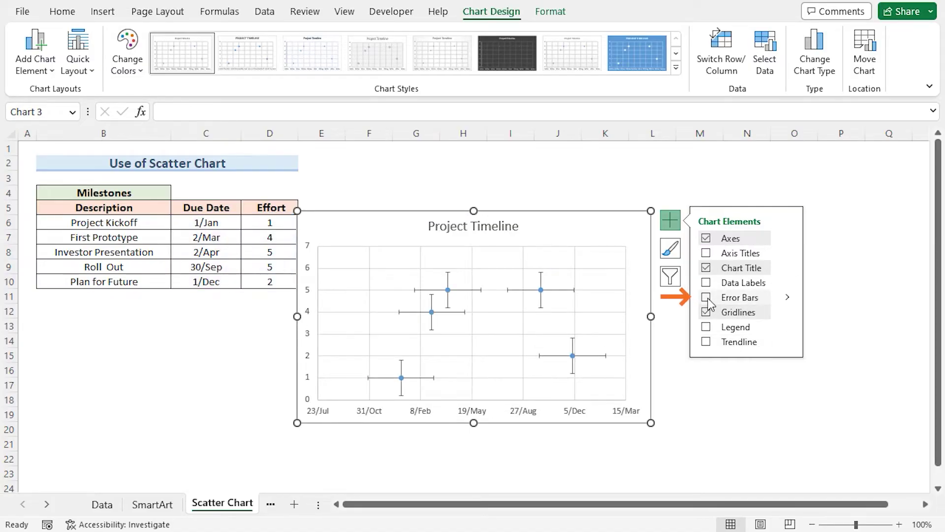
left_click(787, 297)
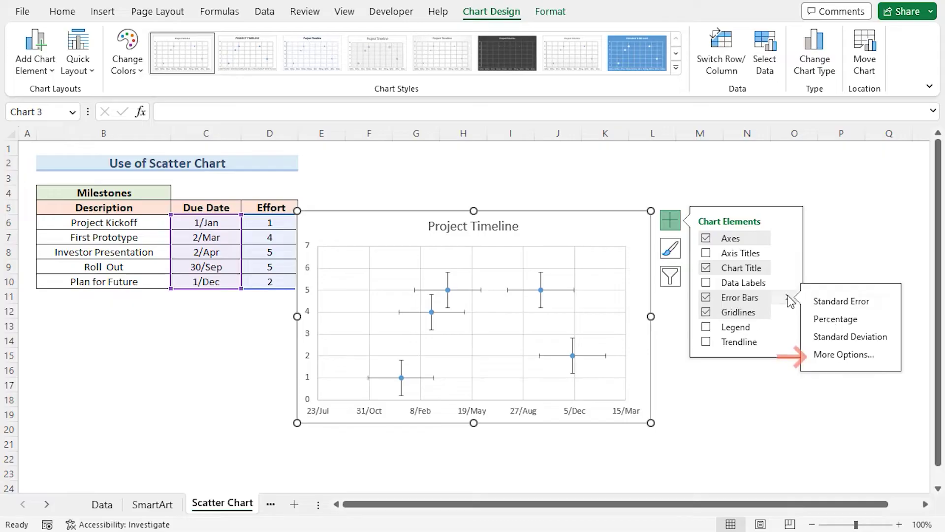
left_click(836, 356)
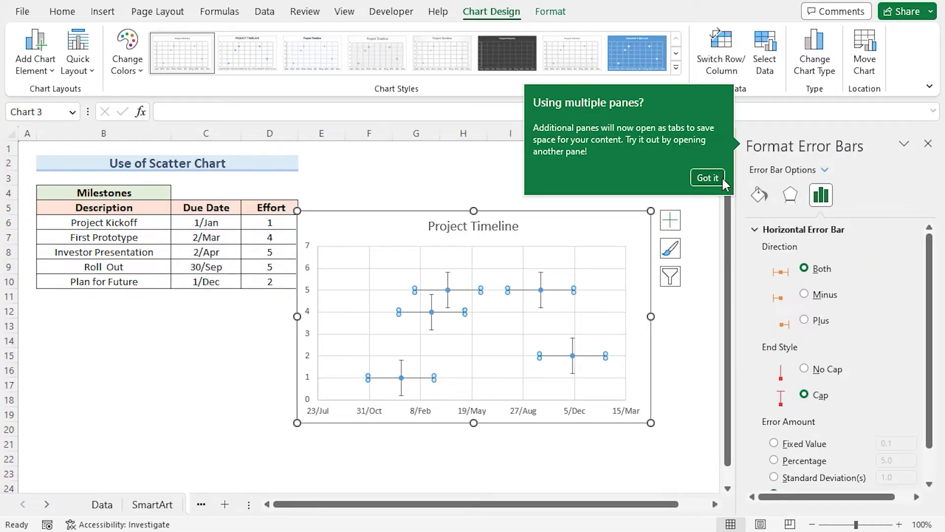
- Give the horizontal error bars No Cap and a 0% percentage so they disappear
left_click(720, 179)
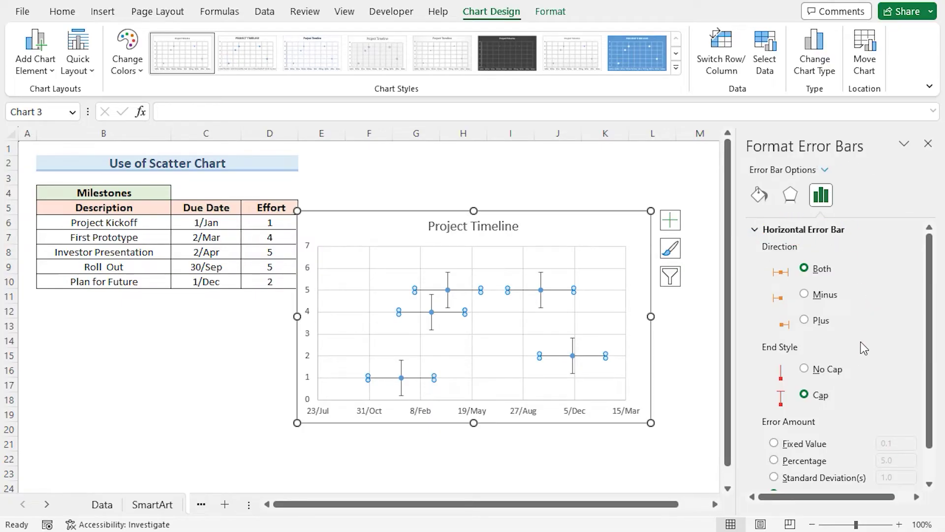
left_click(804, 370)
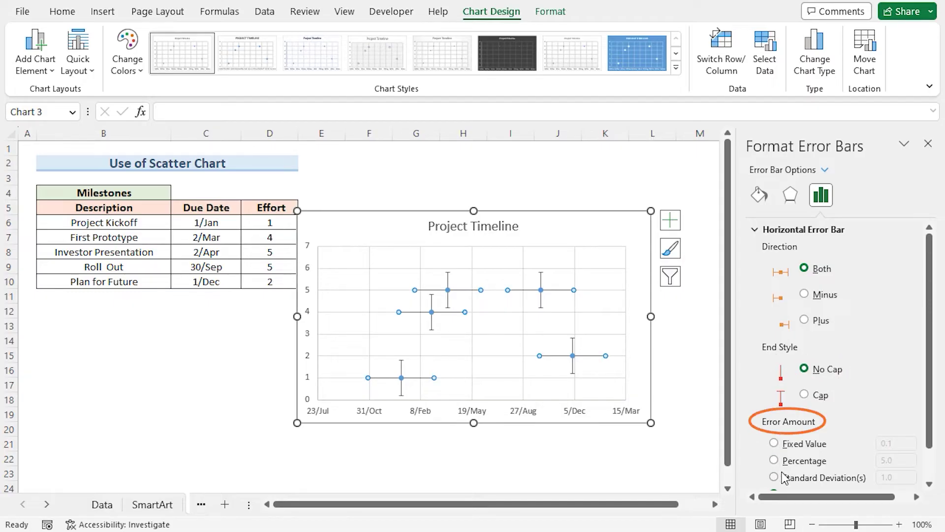
left_click(805, 462)
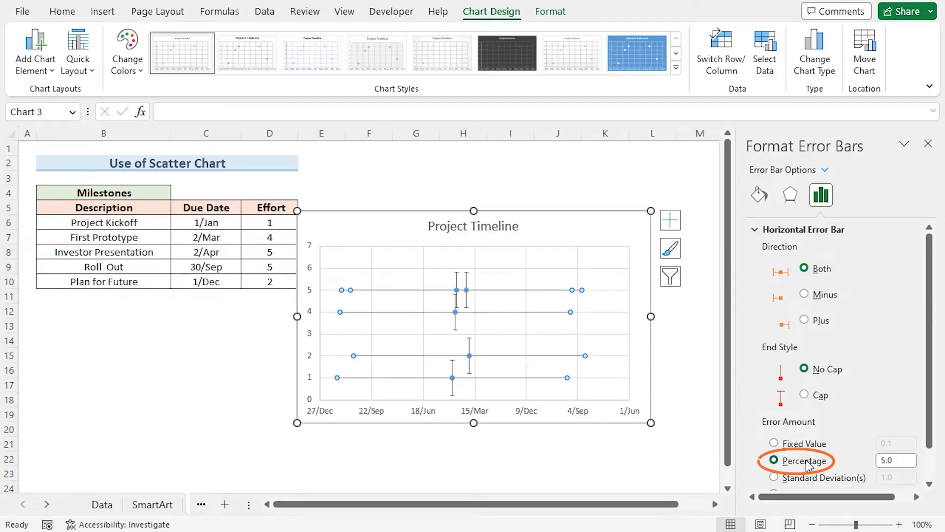
double_click(883, 461)
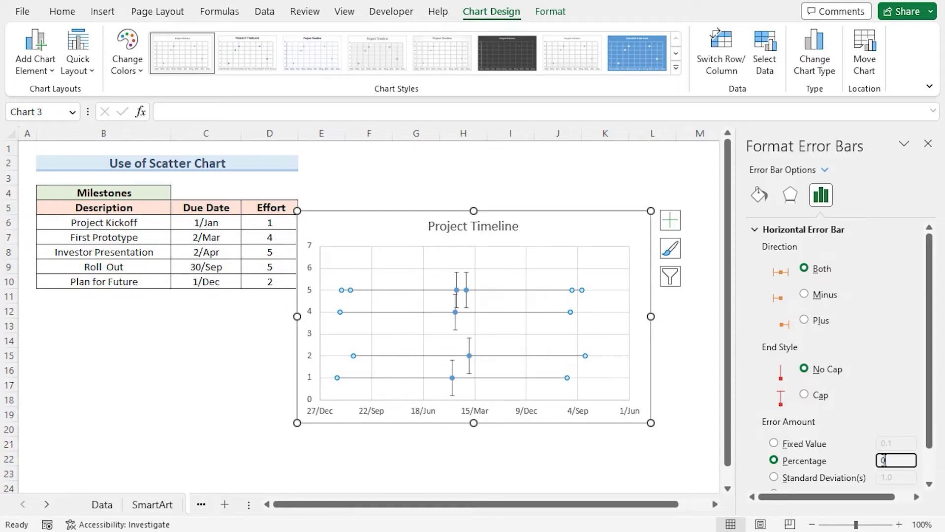
left_click(929, 143)
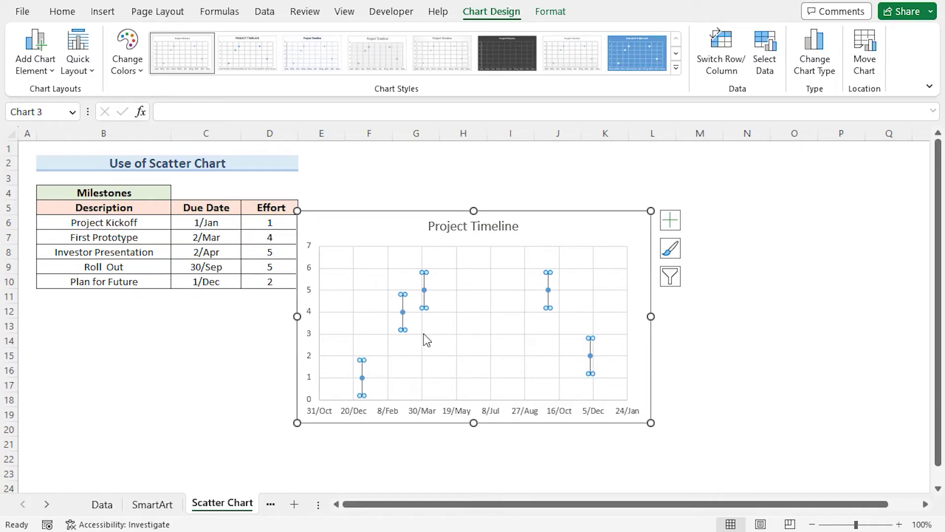
- Set the vertical error bars to Minus direction with a 100% percentage
double_click(403, 328)
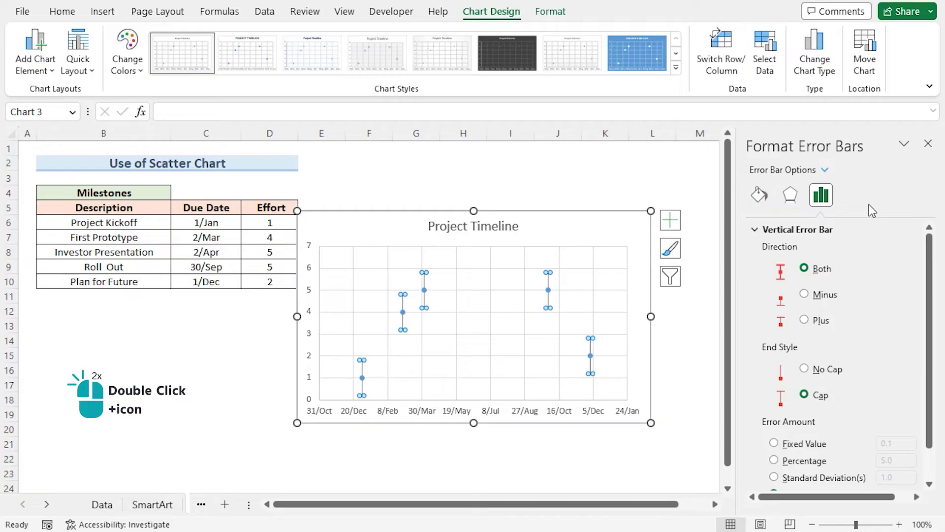
left_click(804, 294)
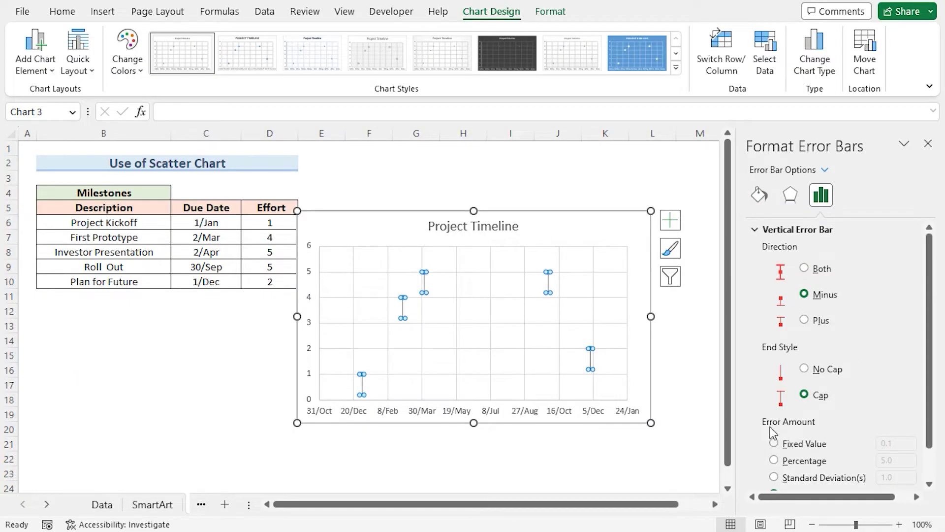
left_click(774, 460)
double_click(885, 460)
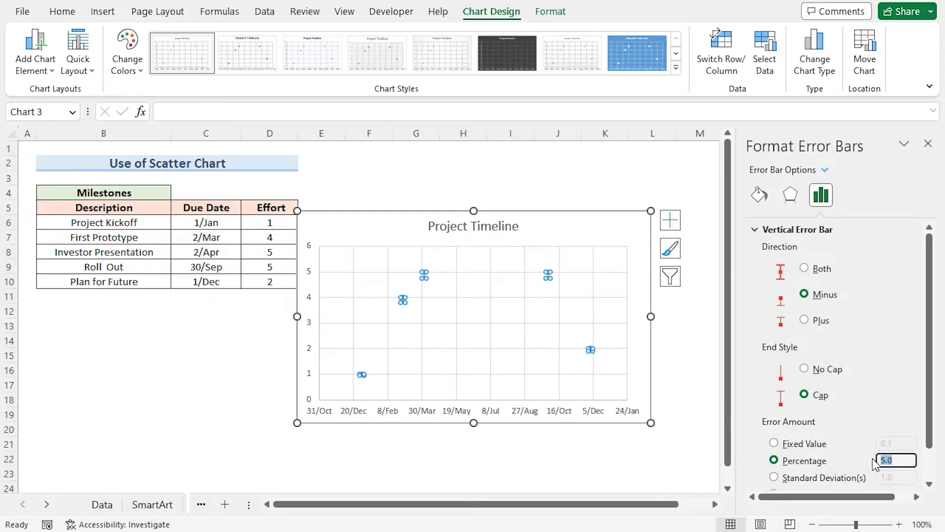
type("100")
left_click(928, 143)
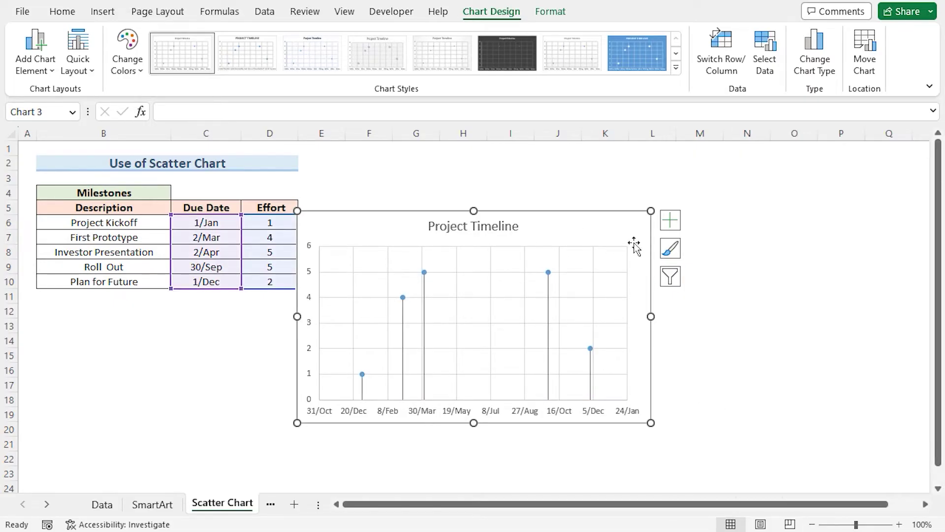
- Add data labels to the chart points and open their full formatting options
left_click(671, 222)
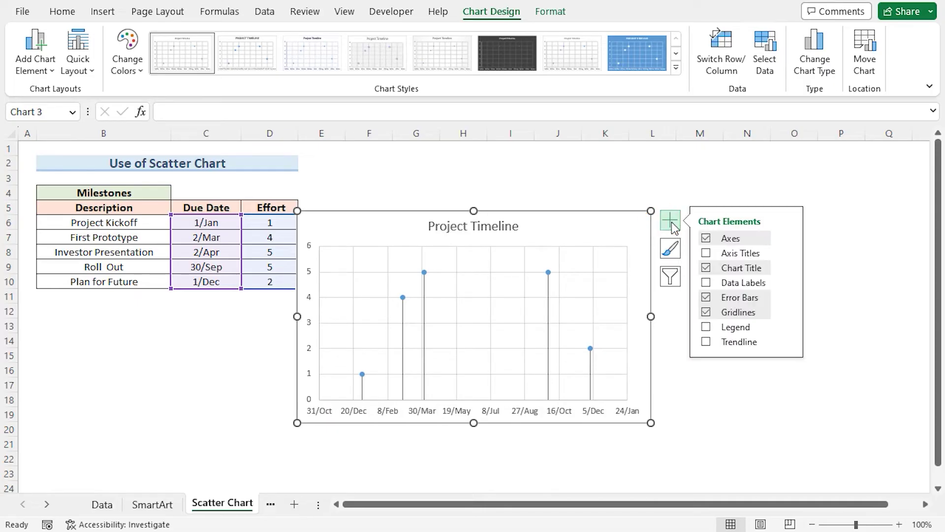
left_click(707, 283)
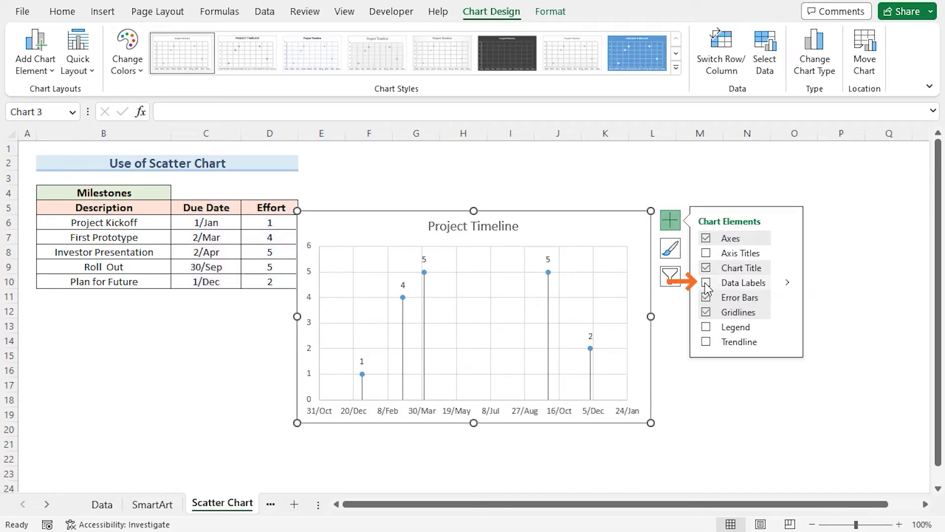
left_click(787, 282)
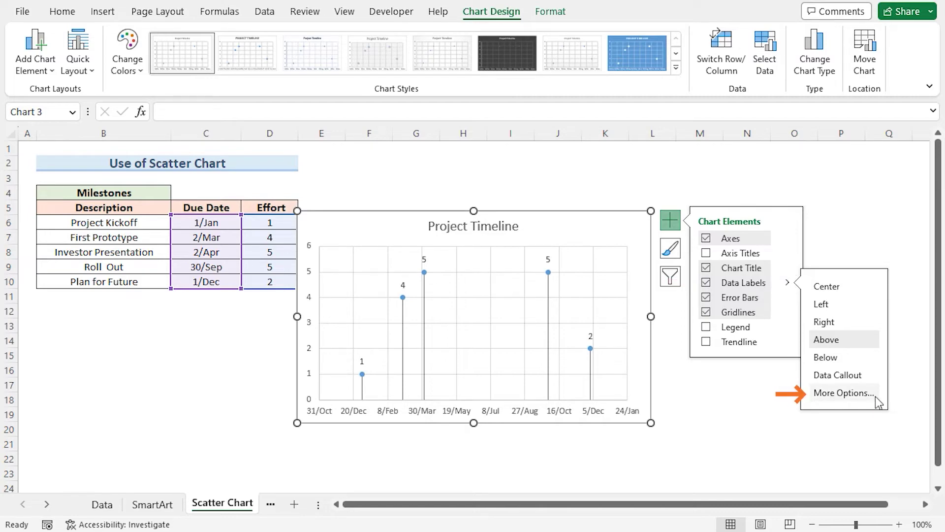
left_click(837, 397)
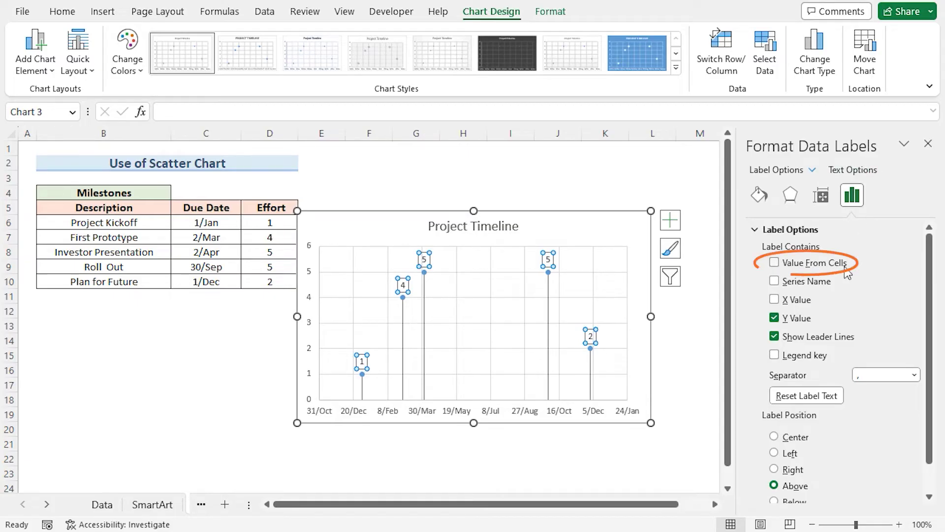
- Take label text from the Description cells B6:B10 without Y values, then enlarge the chart
left_click(773, 264)
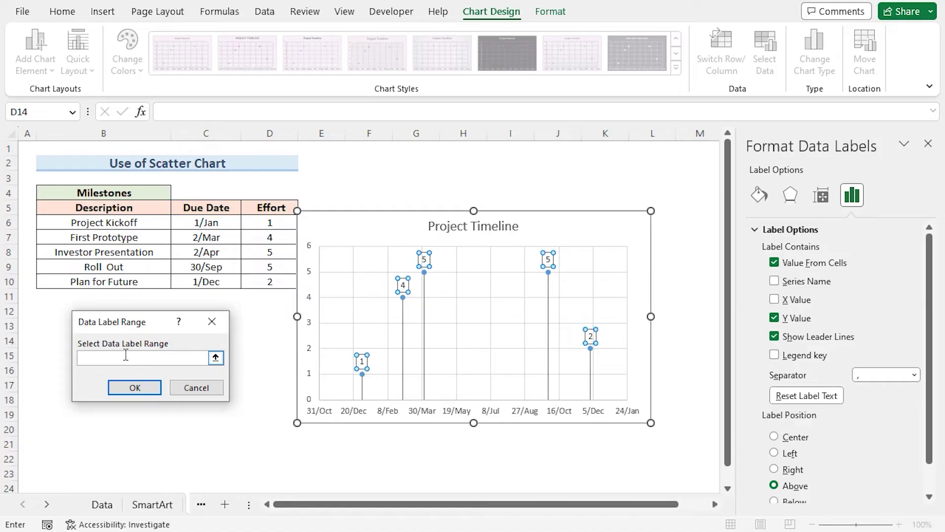
left_click(215, 358)
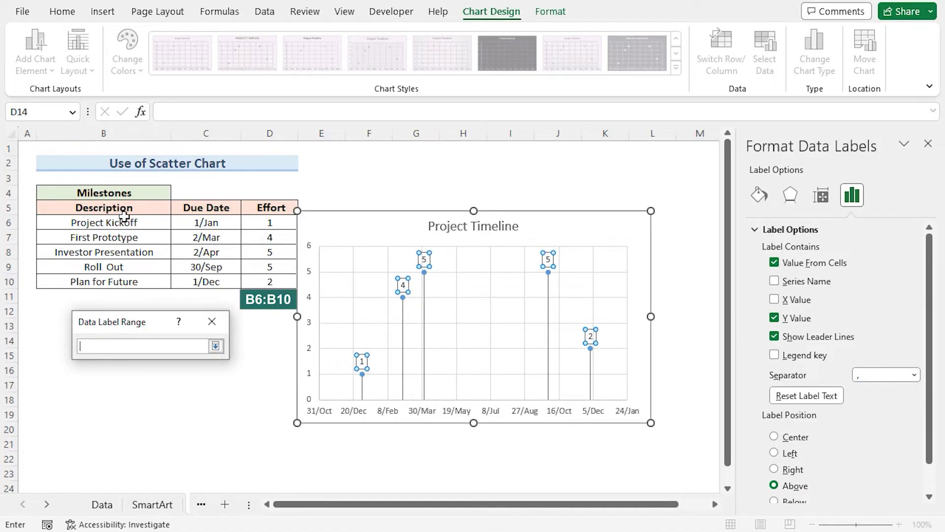
left_click_drag(109, 222, 114, 281)
left_click(215, 346)
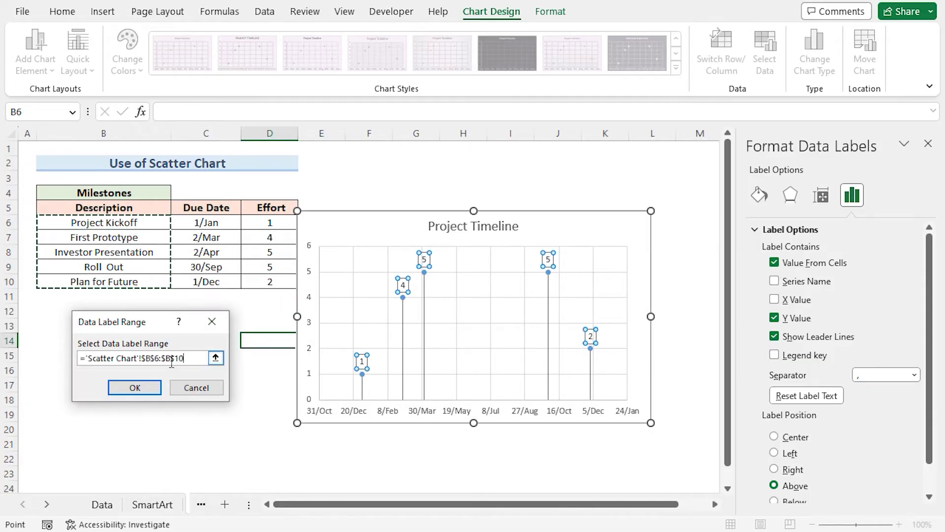
left_click(139, 389)
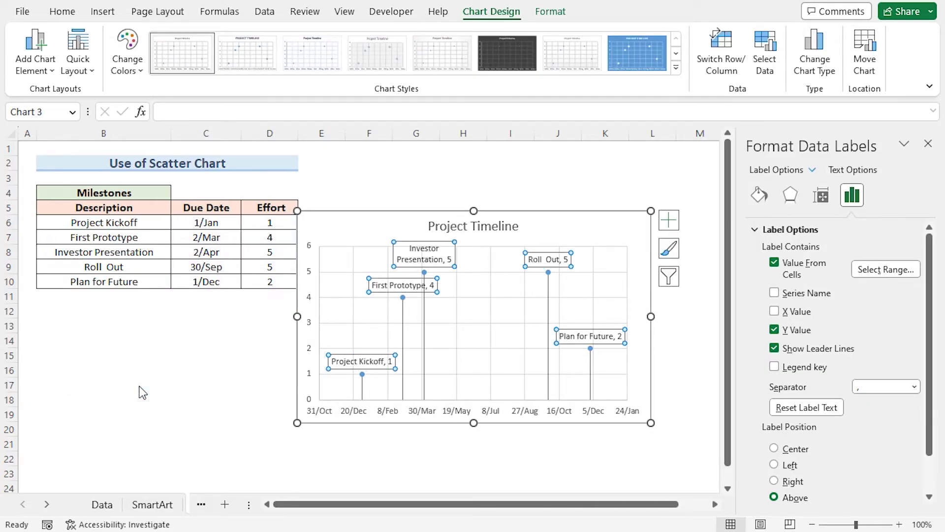
left_click(777, 330)
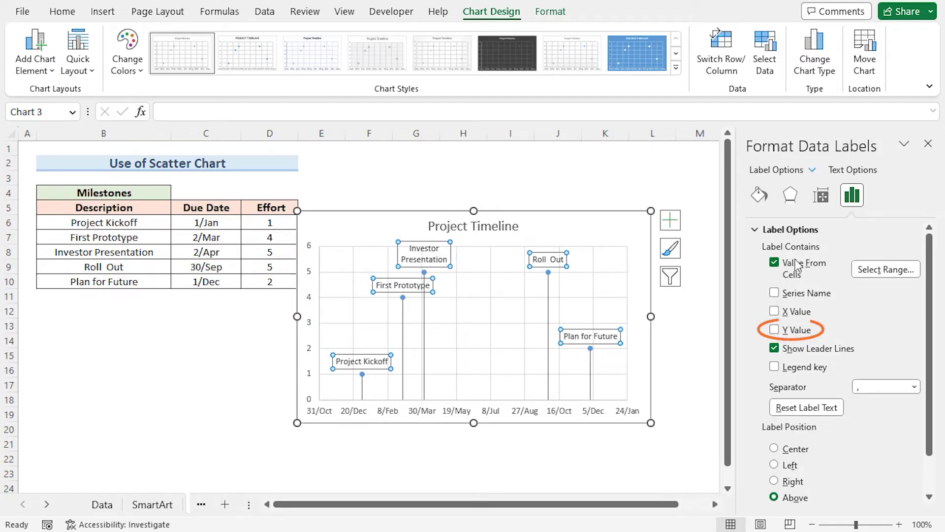
left_click(928, 144)
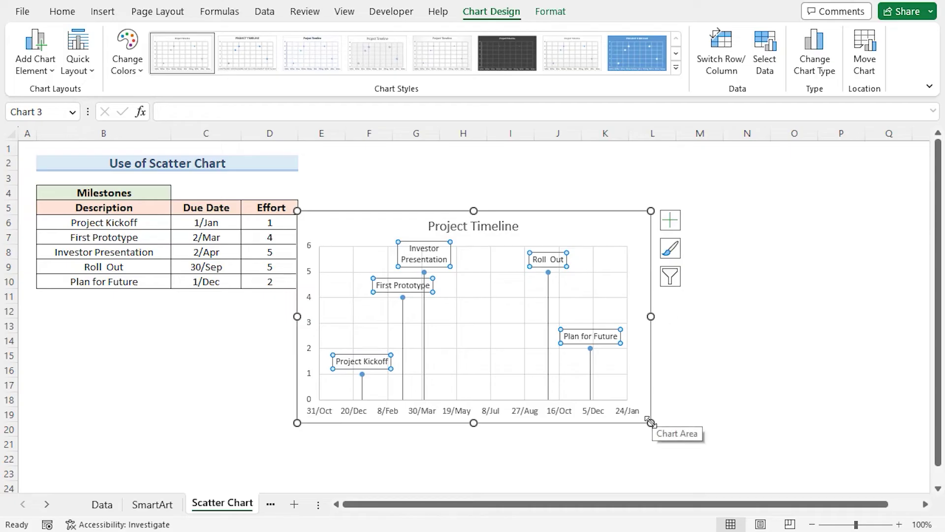
left_click_drag(652, 421, 734, 451)
- Move the Project Timeline chart up and to the right beside the milestone table
left_click_drag(607, 224, 633, 190)
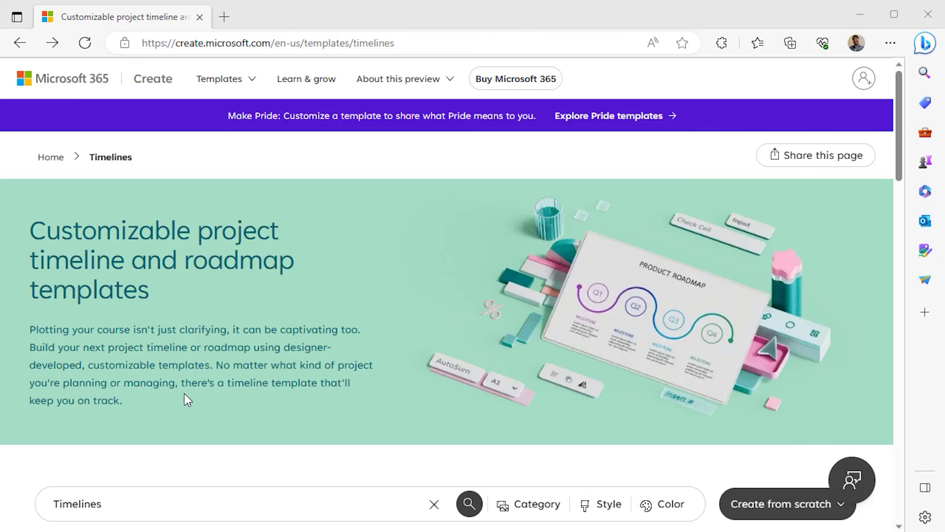
- Download the dark 'Project timeline with milestones' Timelines template and open the workbook
scroll(183, 382, "down", 10)
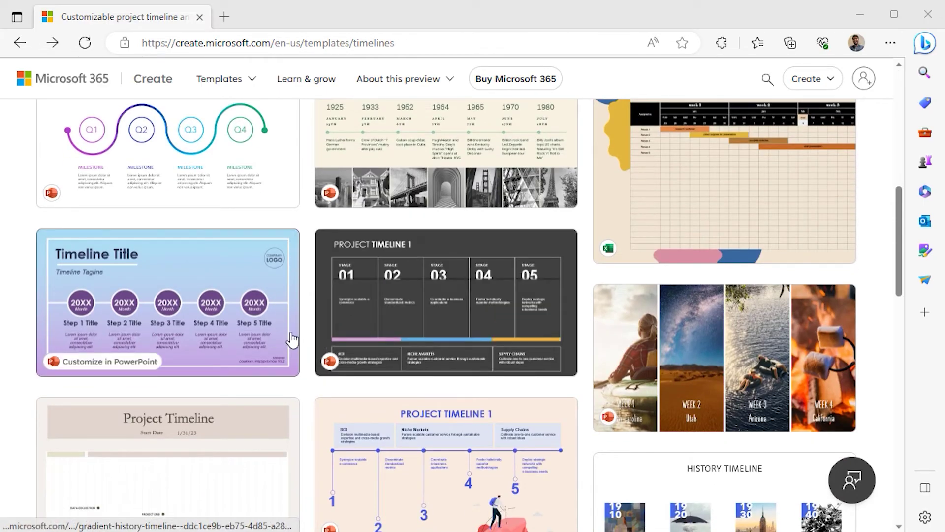
scroll(292, 338, "down", 3)
scroll(292, 337, "down", 10)
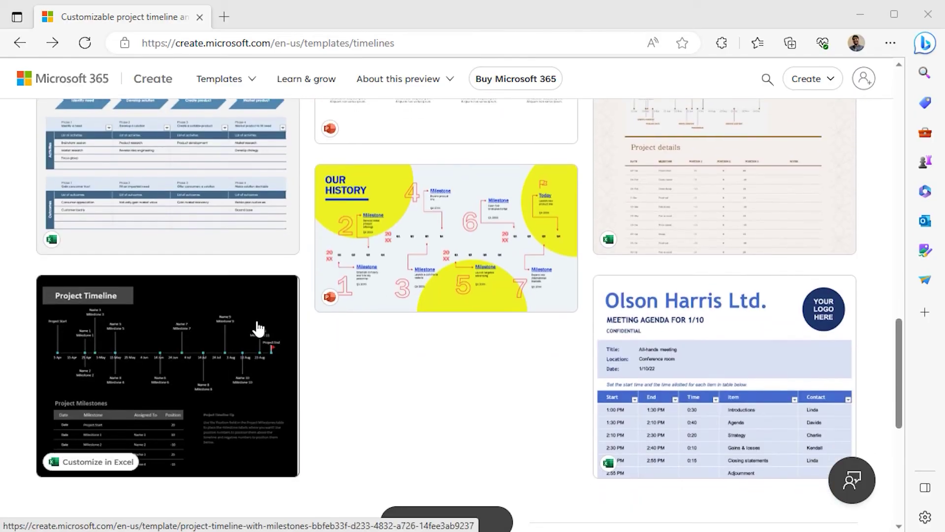
left_click(154, 342)
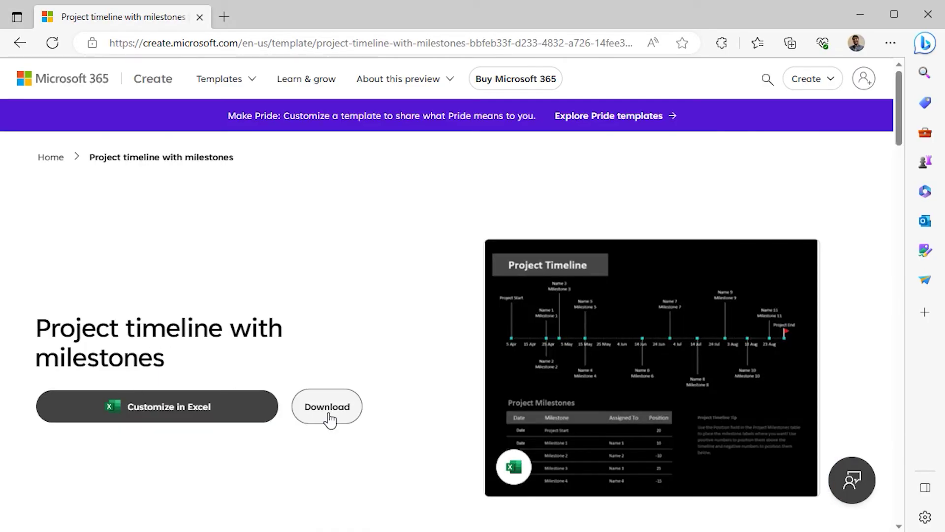
left_click(329, 418)
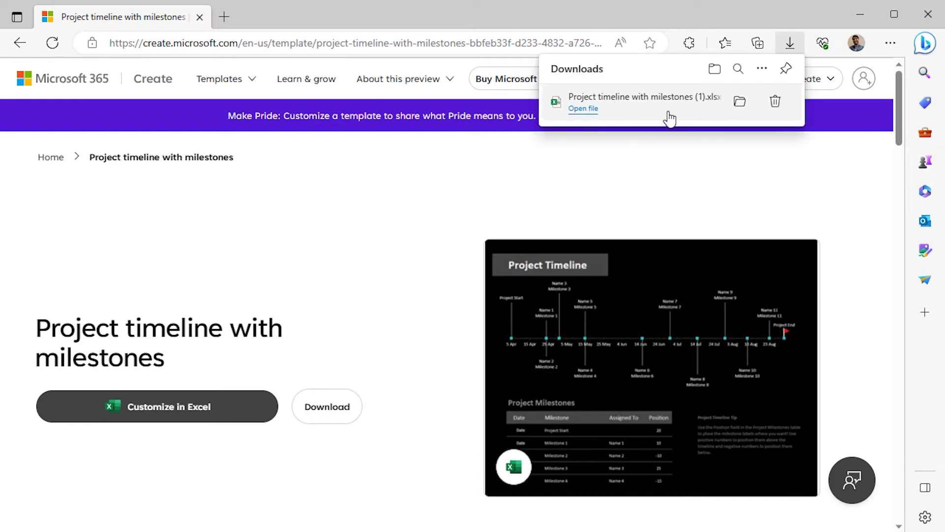
left_click(620, 114)
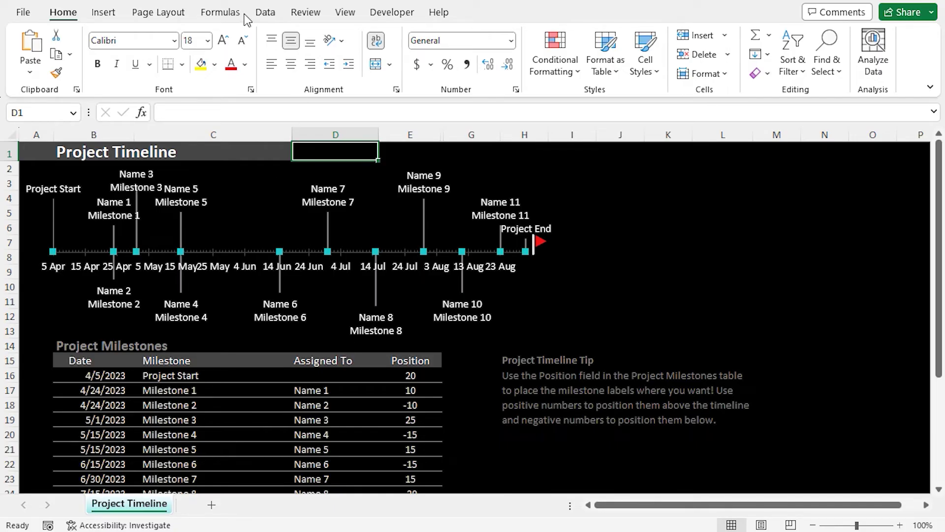
- Collapse the ribbon so the whole Project Milestones table fits on screen
right_click(267, 16)
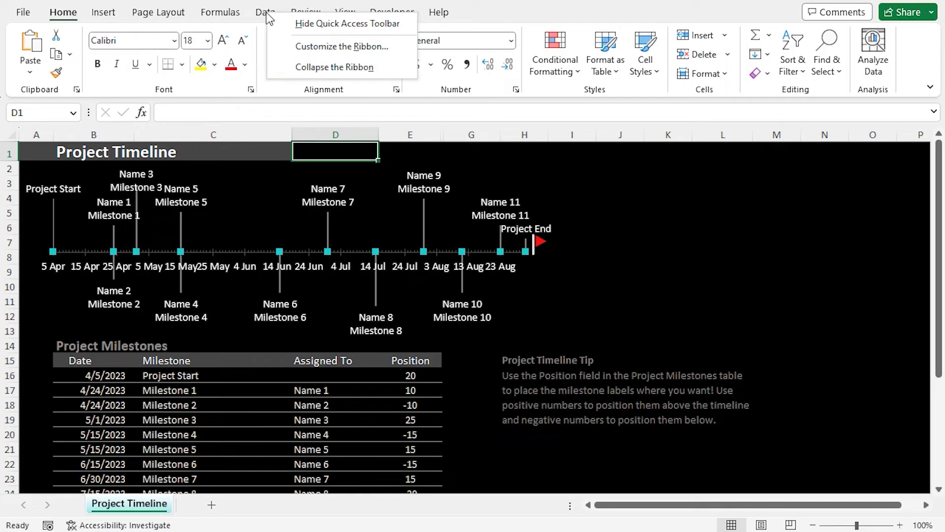
left_click(333, 67)
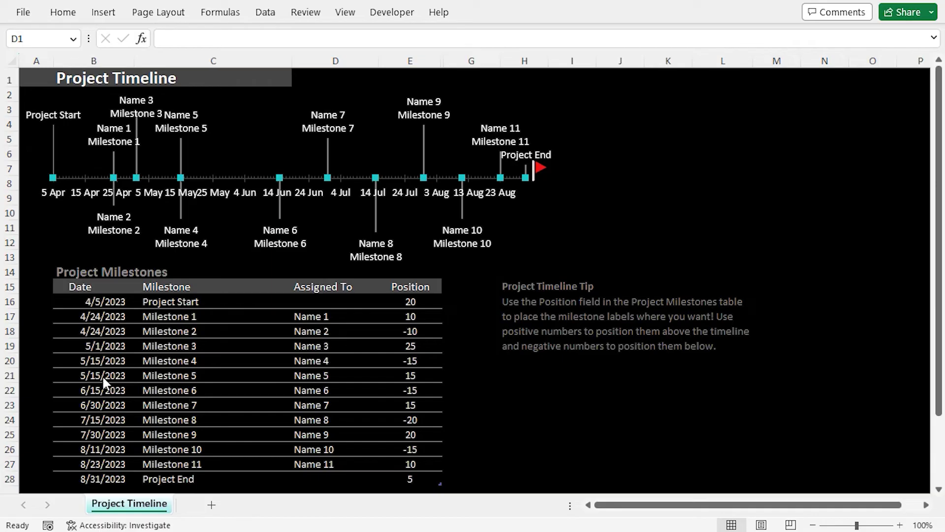
- Delete the template table rows from Milestone 5 through Project End (B21:E28)
left_click(87, 373)
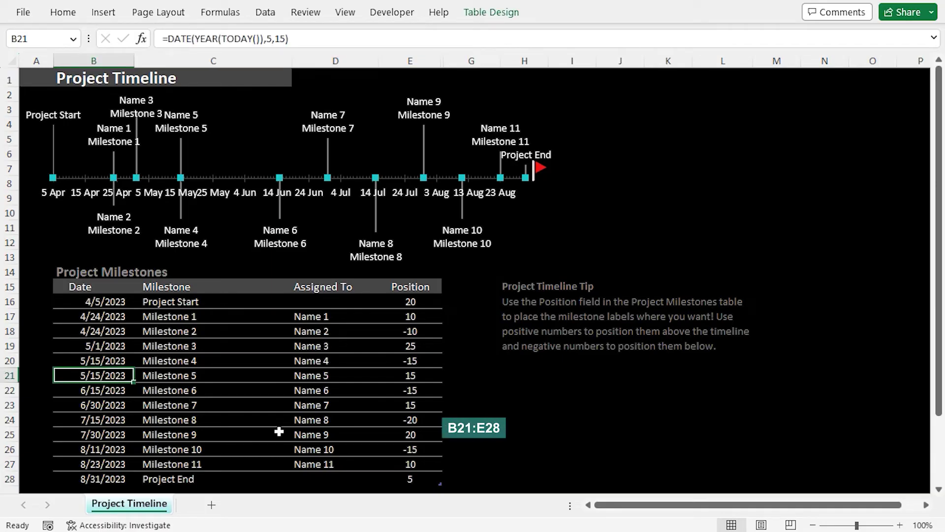
left_click(419, 476, "shift")
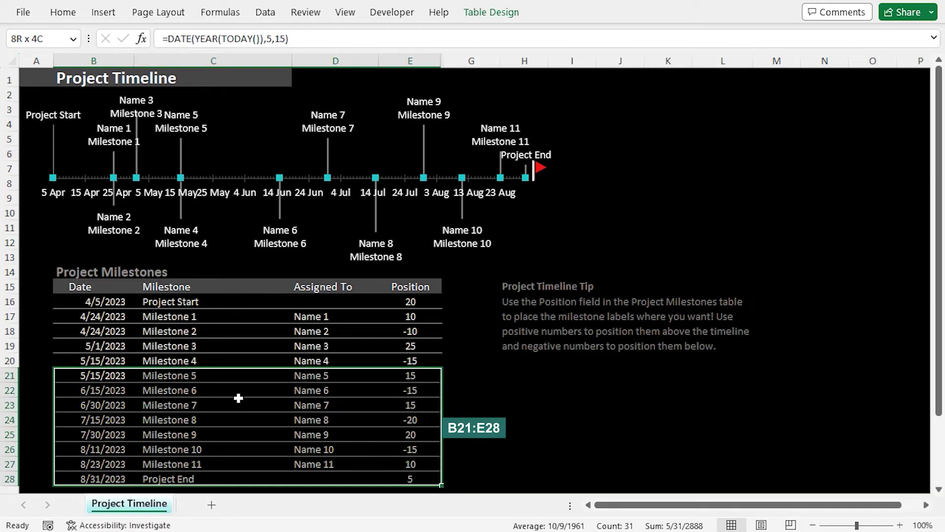
right_click(216, 381)
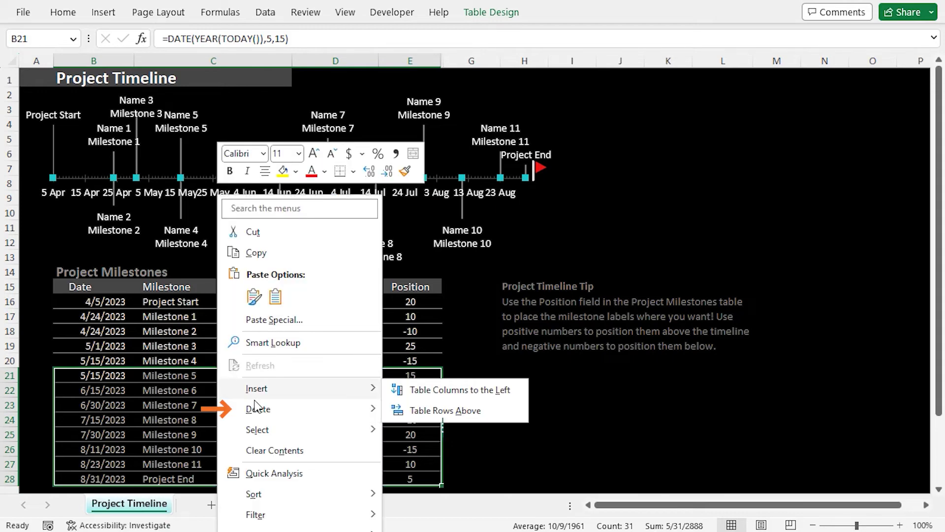
mouse_move(317, 415)
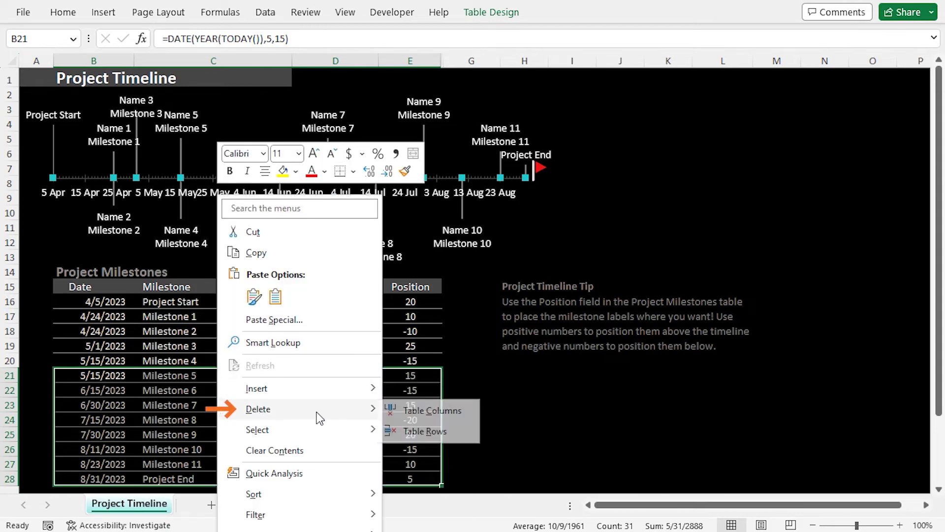
left_click(434, 432)
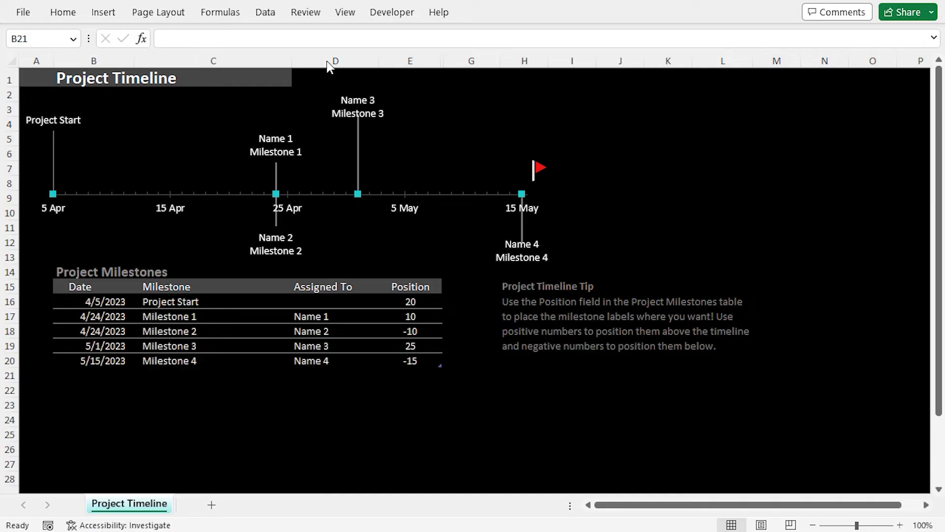
- Narrow the Assigned To column, rename heading E15 to 'Effort', and clear sample rows B16:E21
left_click_drag(377, 63, 293, 67)
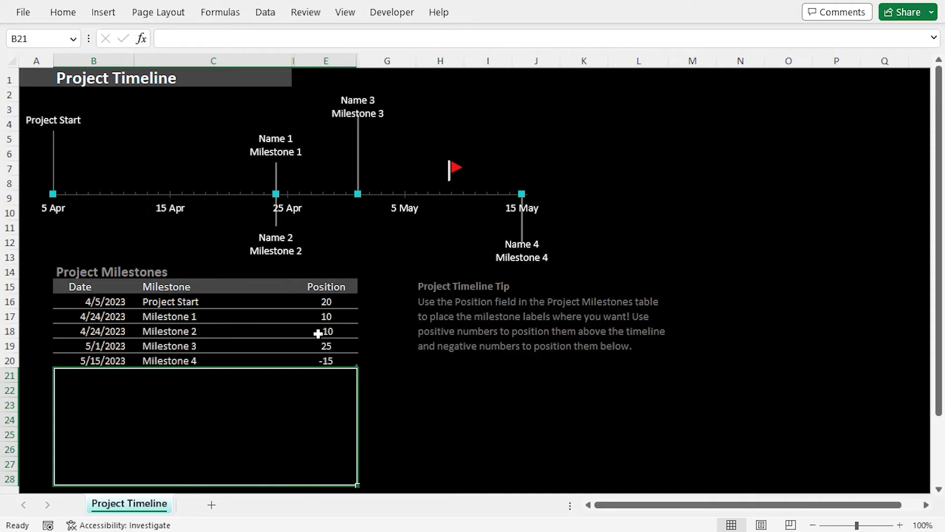
left_click(318, 288)
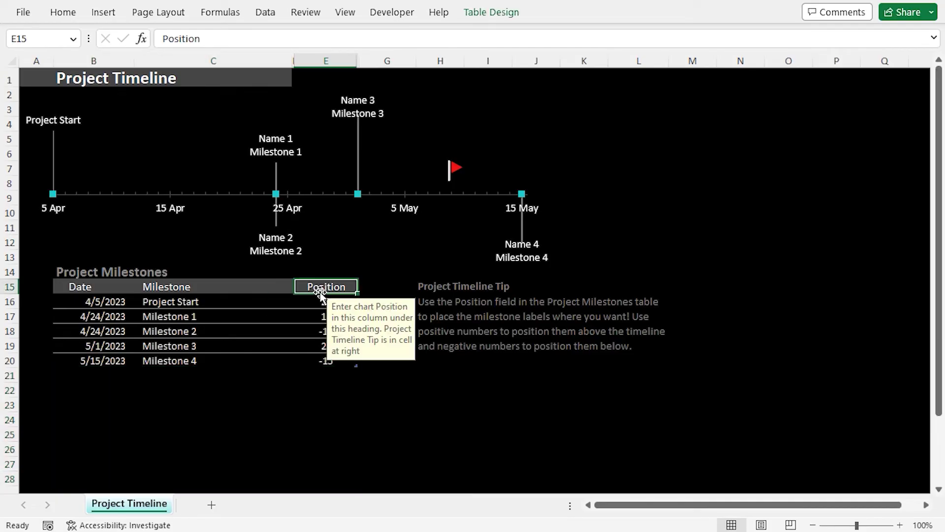
type("E")
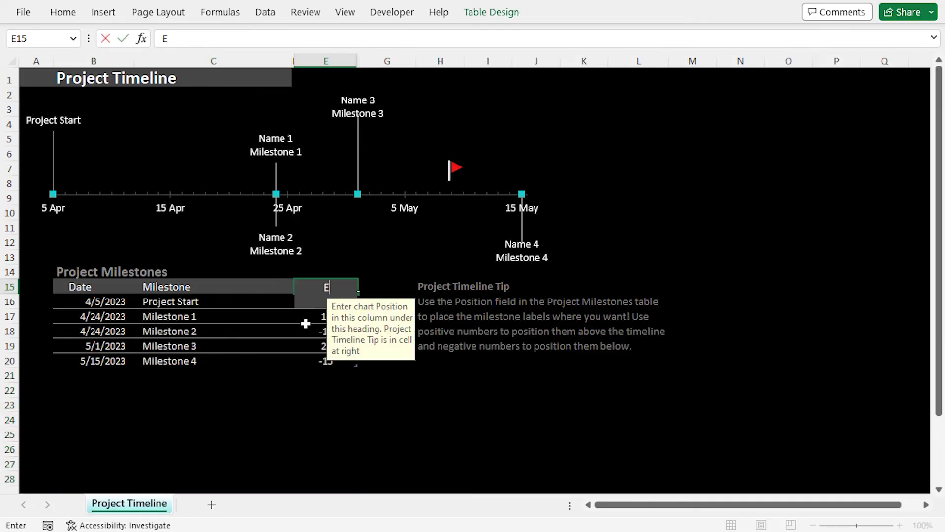
type("ffort")
left_click(89, 302)
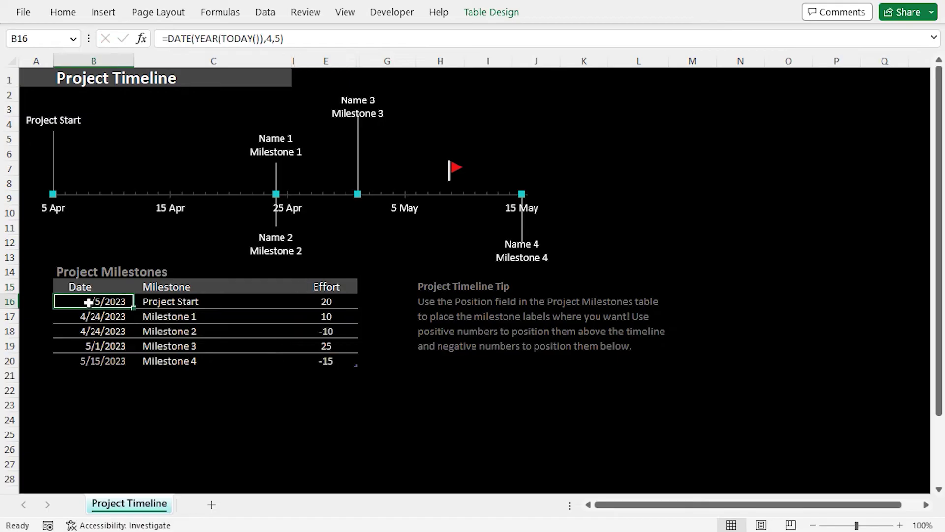
left_click(335, 377, "shift")
key("Delete")
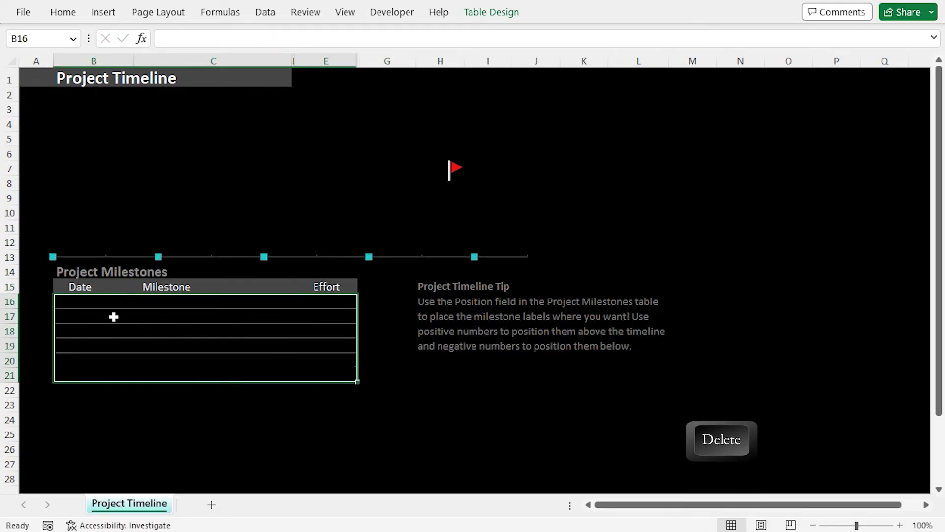
left_click(112, 306)
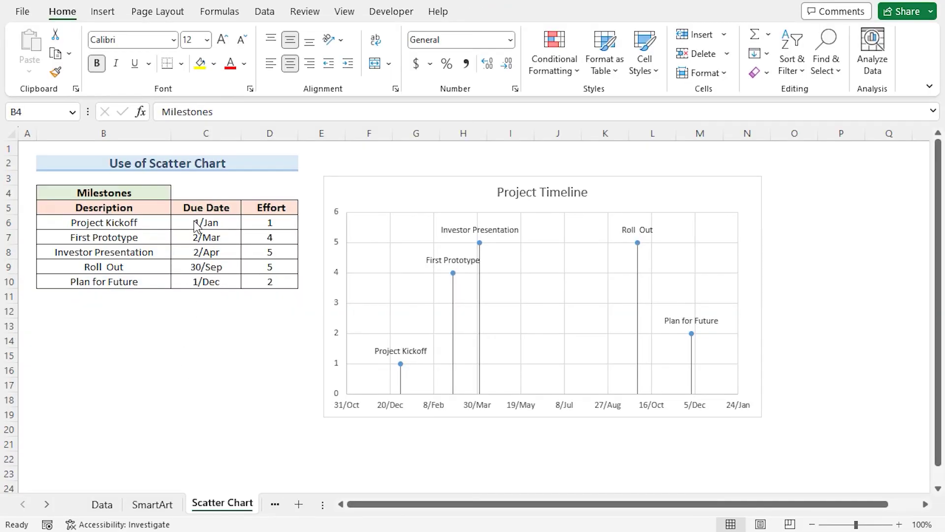
- Paste the five due dates C6:C10 from Scatter Chart into template cell B16 as values
left_click_drag(207, 224, 204, 277)
key("ctrl+c")
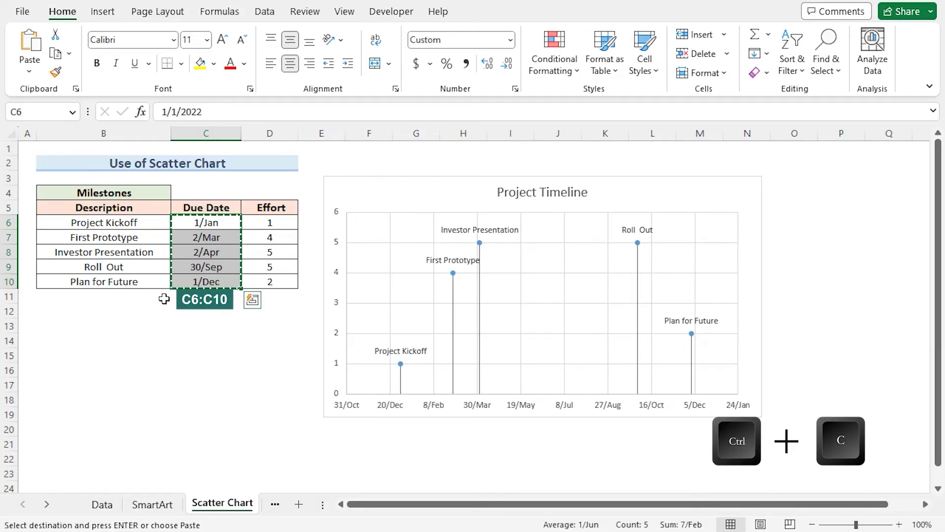
key("alt+Tab")
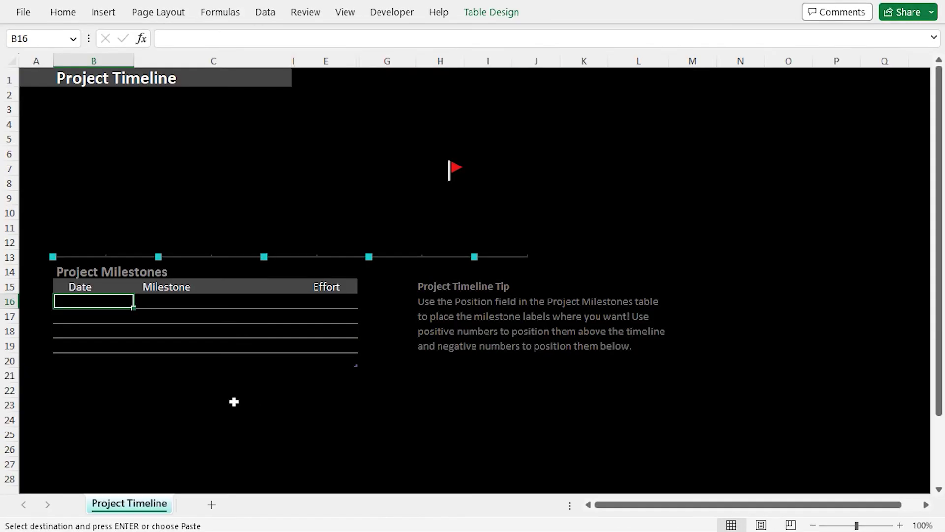
left_click(101, 306)
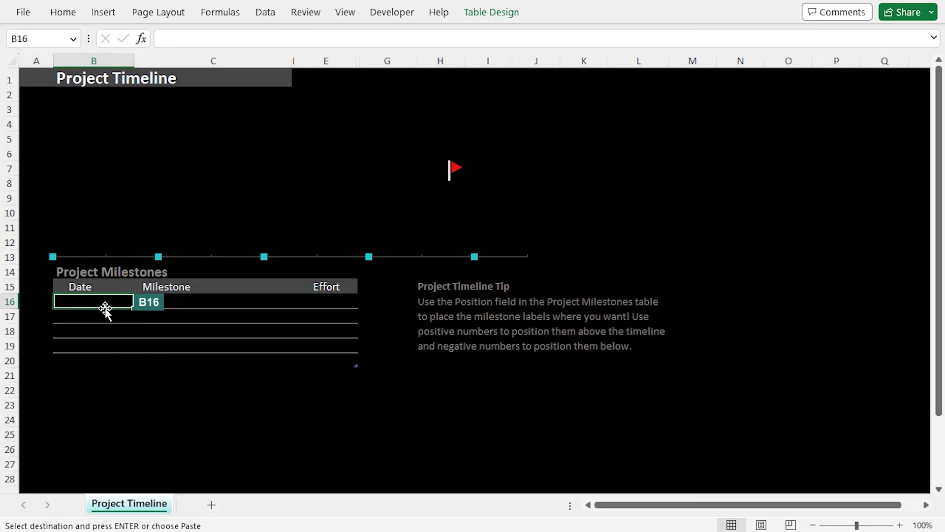
key("ctrl+alt+v")
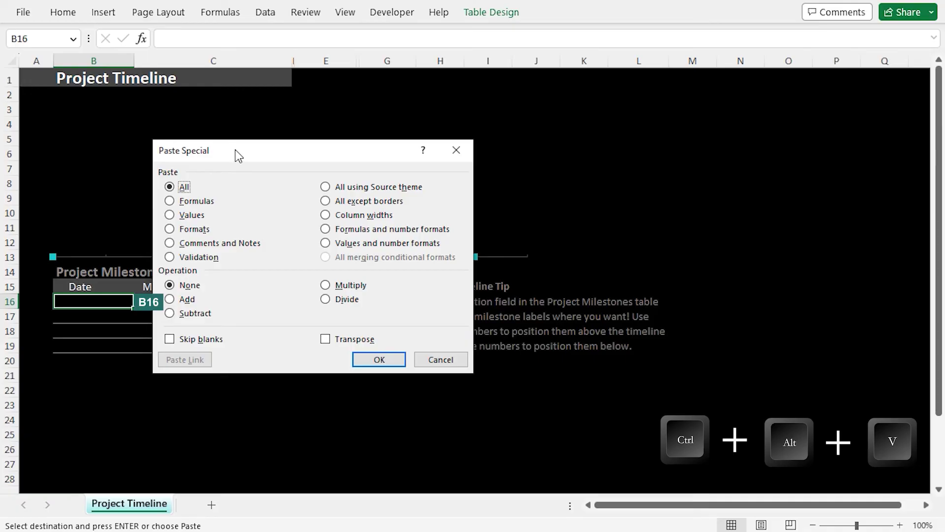
left_click_drag(235, 150, 344, 155)
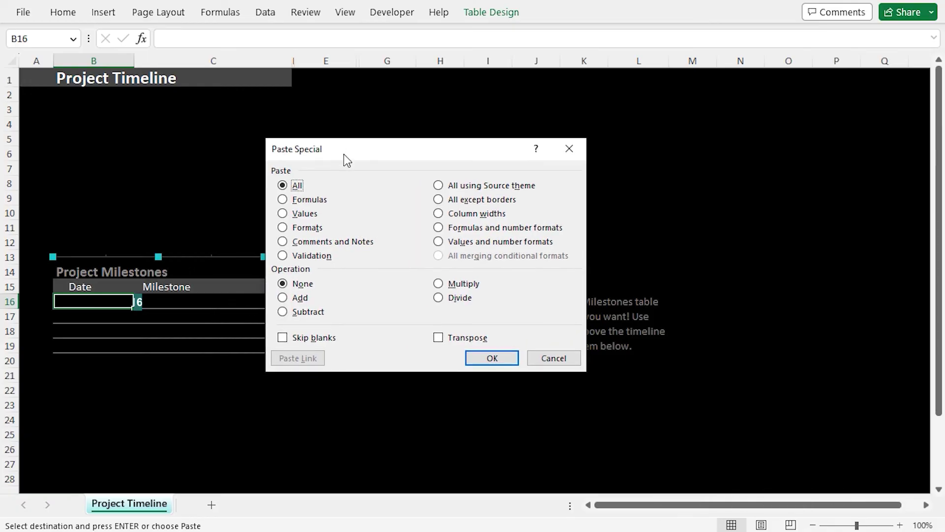
left_click(284, 214)
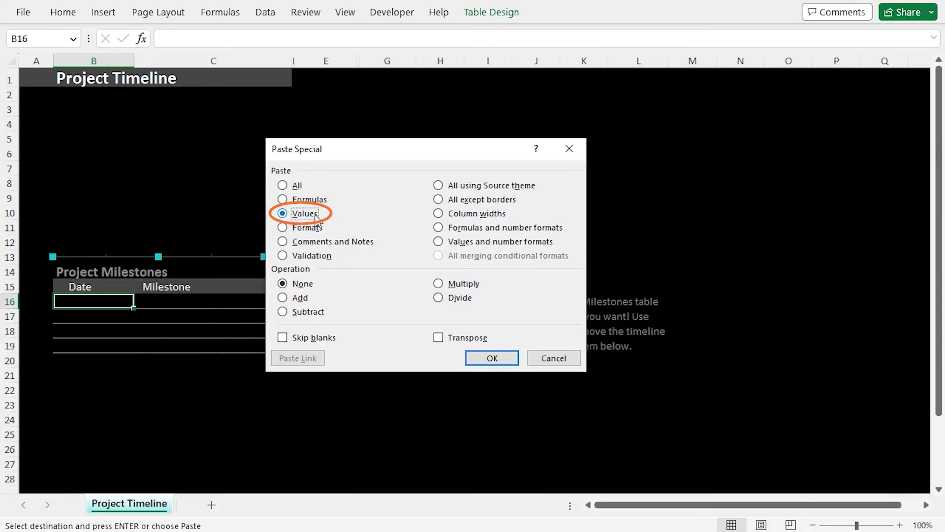
left_click(491, 359)
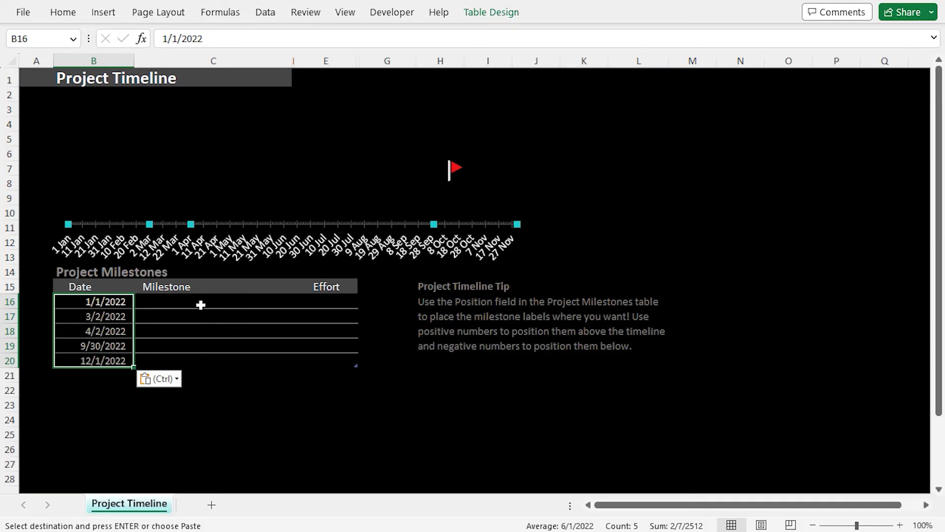
- Paste the milestone names B6:B10 from Scatter Chart into template C16:C20 as values
left_click(178, 292)
left_click(335, 291)
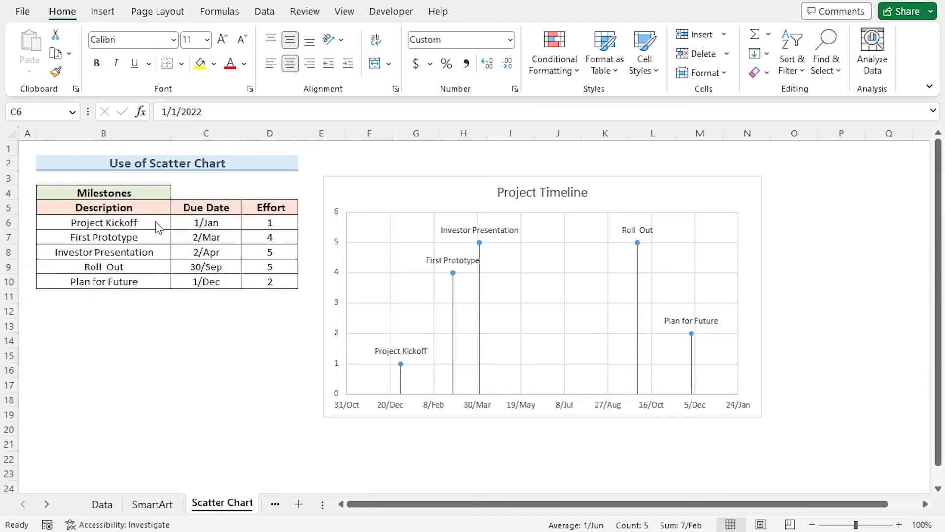
left_click(110, 219)
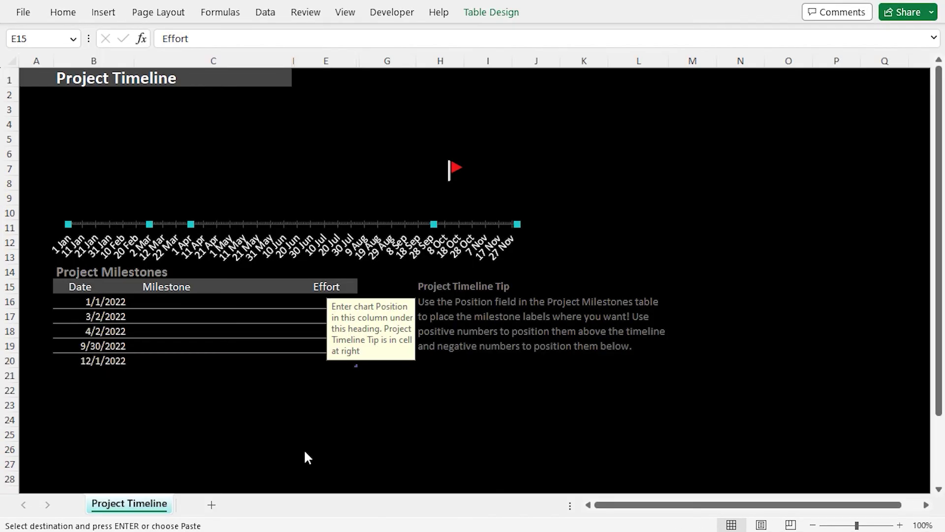
left_click(158, 304)
key("ctrl+alt+v")
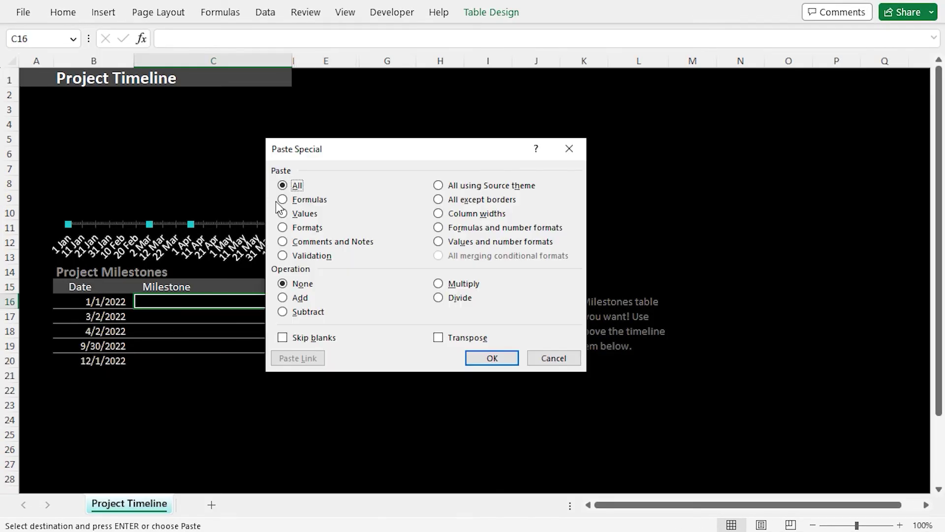
left_click(280, 211)
left_click(489, 357)
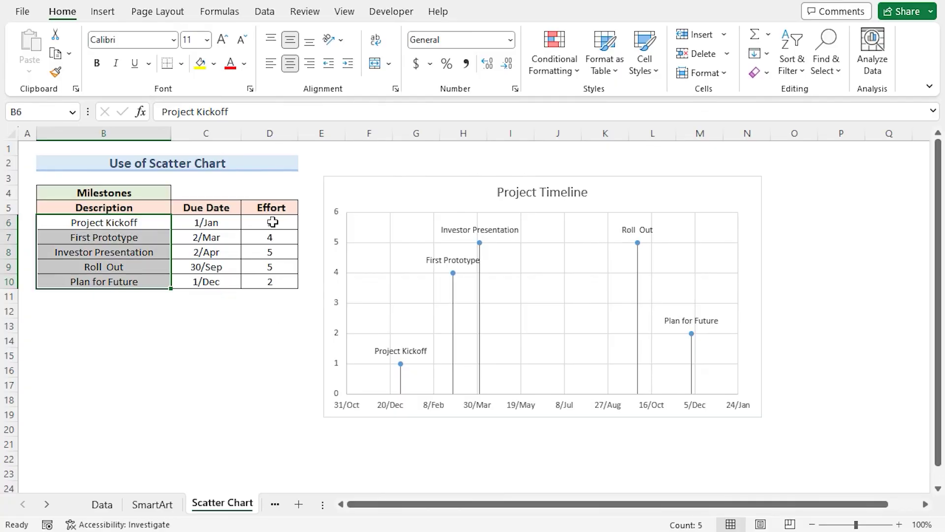
- Paste the effort values D6:D10 (1, 4, 5, 5, 2) into E16:E20 as values
left_click_drag(270, 221, 270, 277)
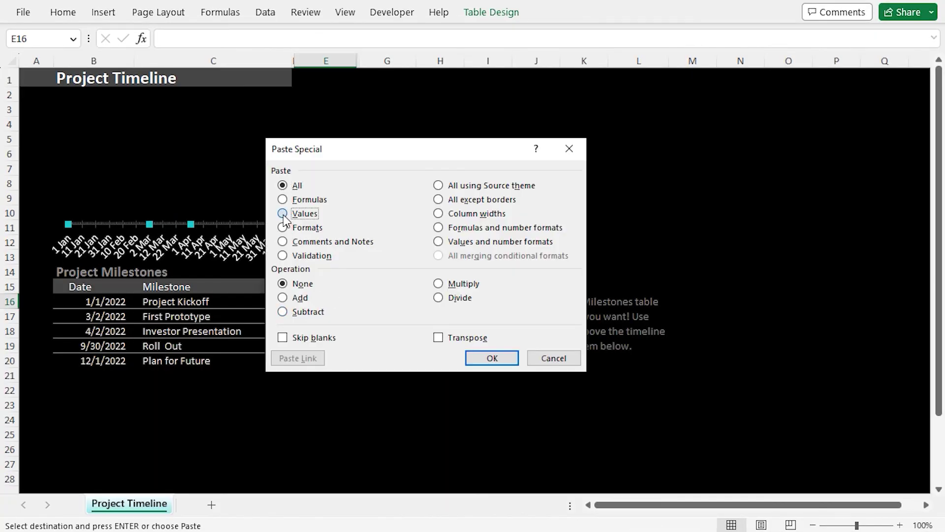
left_click(282, 212)
left_click(492, 358)
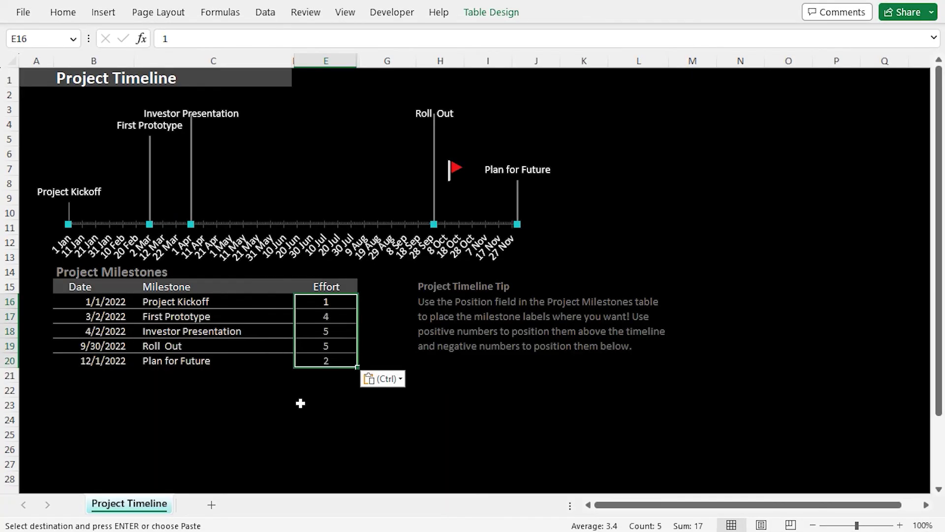